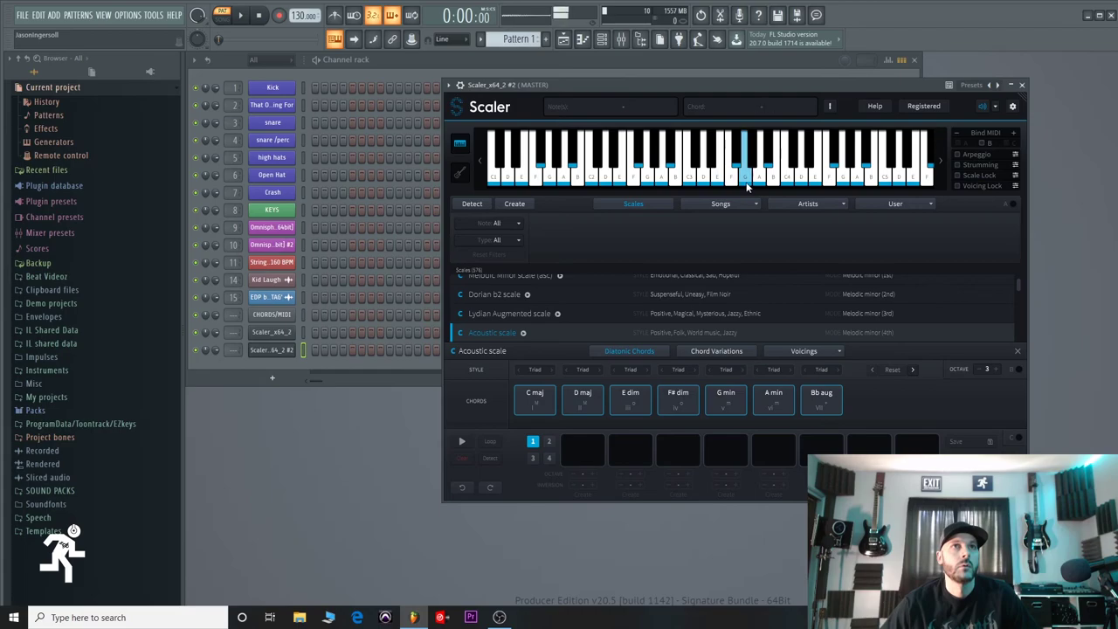
Audition the diatonic chords of the C Acoustic scale, including C maj, D maj and A min.
{"action": "left_click", "coordinate": [760, 182]}
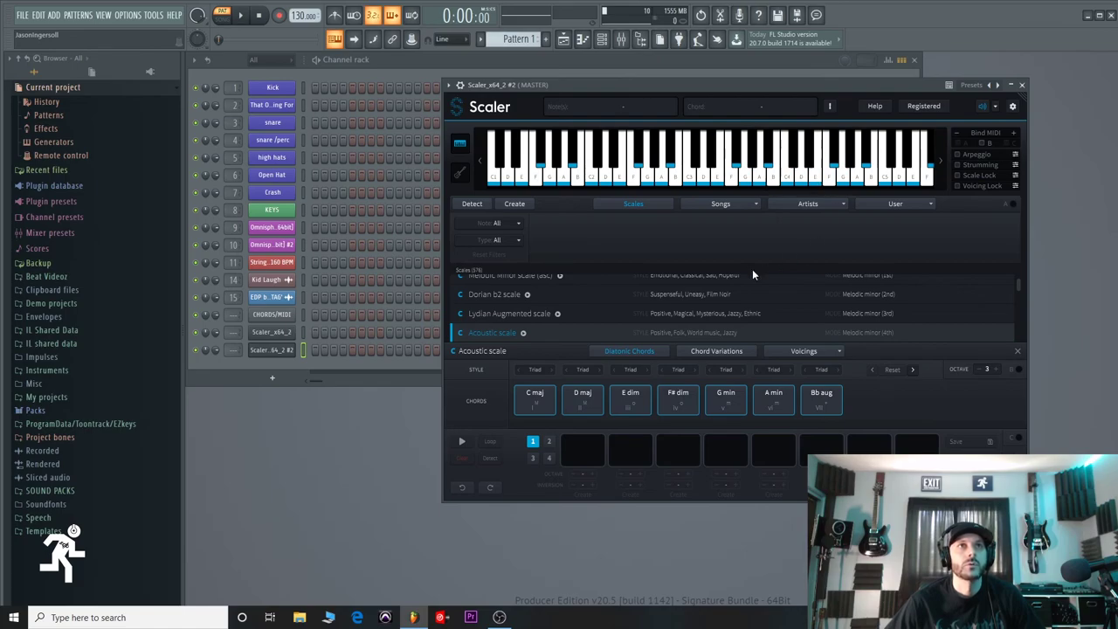
{"action": "scroll", "coordinate": [609, 307], "scroll_direction": "up", "scroll_amount": 10}
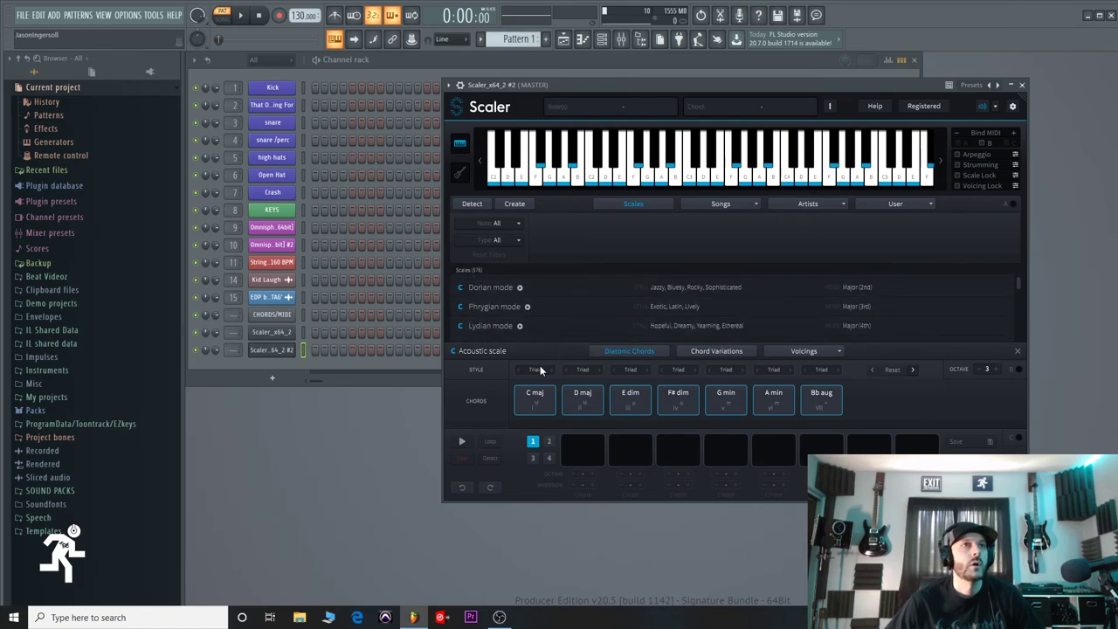
{"action": "left_click", "coordinate": [547, 405]}
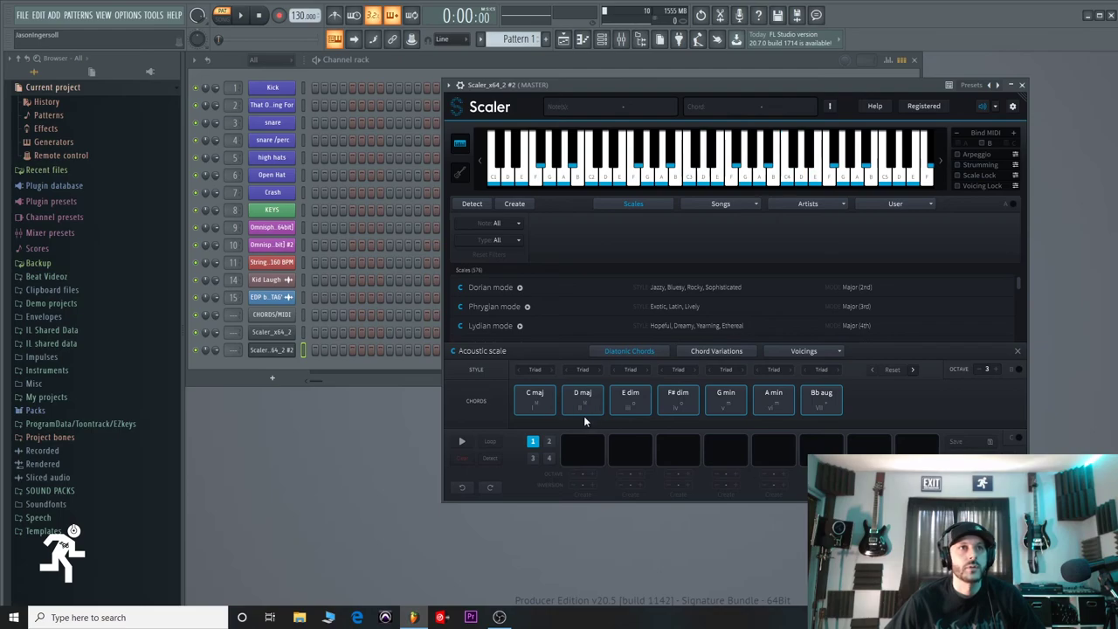
{"action": "left_click", "coordinate": [538, 402]}
{"action": "left_click", "coordinate": [577, 402]}
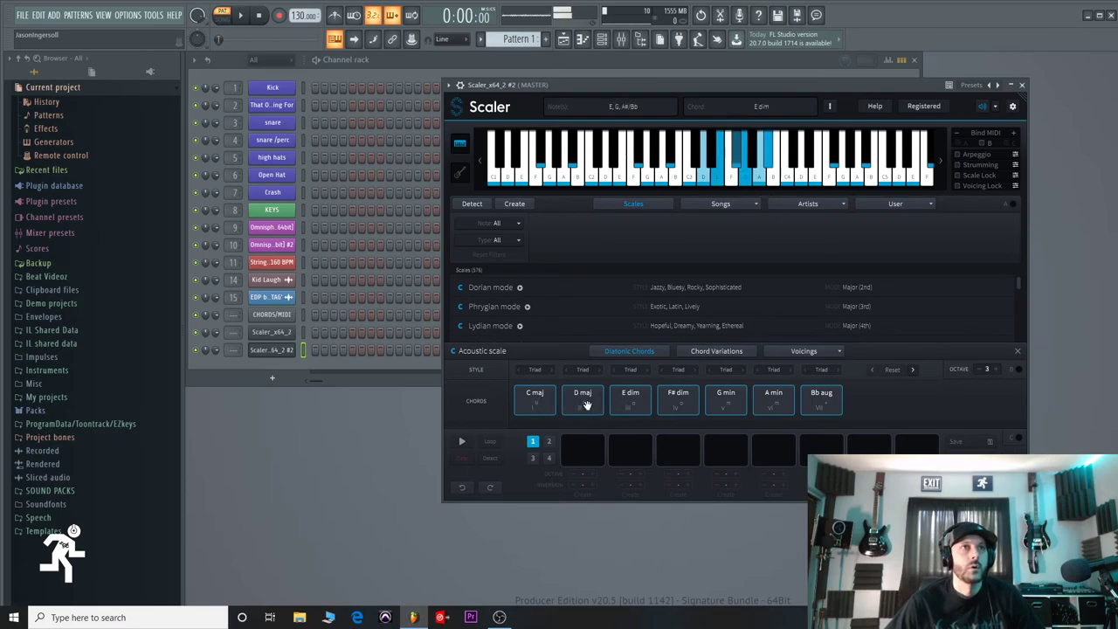
{"action": "left_click", "coordinate": [757, 409]}
Select the C Minor scale and audition its diatonic chords.
{"action": "scroll", "coordinate": [545, 301], "scroll_direction": "up", "scroll_amount": 2}
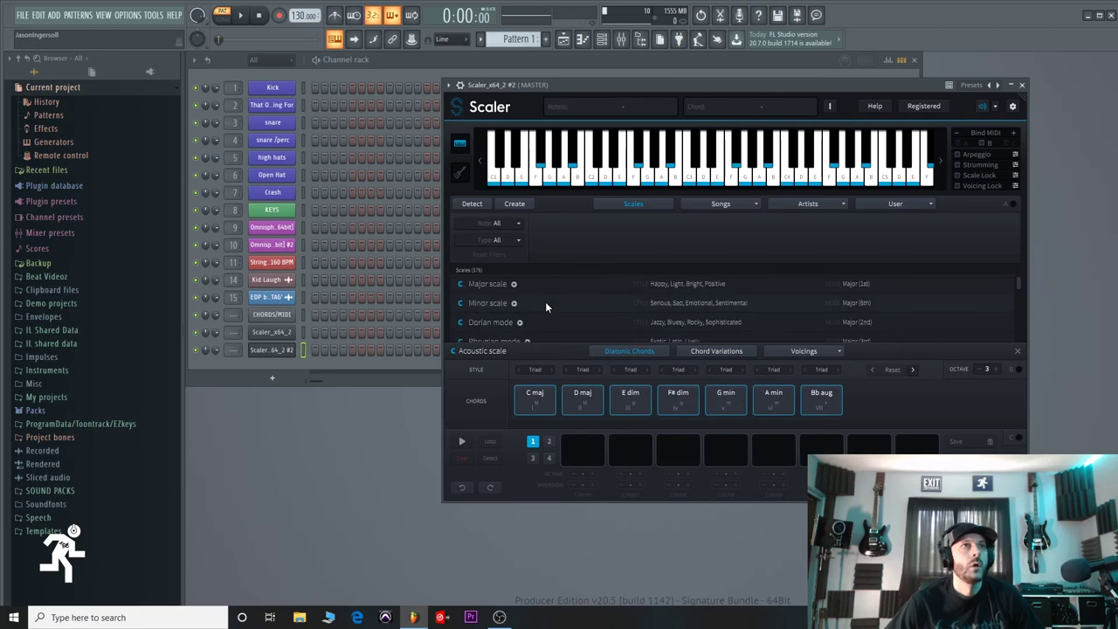
{"action": "left_click", "coordinate": [480, 303]}
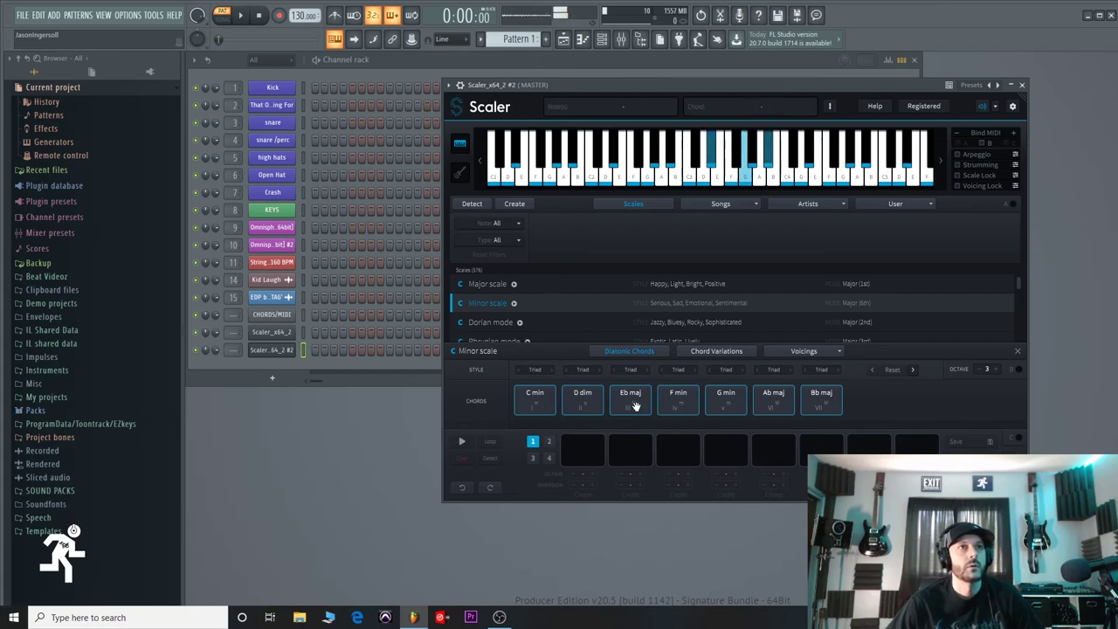
{"action": "left_click", "coordinate": [590, 409]}
{"action": "left_click", "coordinate": [669, 407]}
{"action": "left_click", "coordinate": [639, 407]}
{"action": "left_click", "coordinate": [733, 400]}
{"action": "left_click", "coordinate": [773, 401]}
{"action": "left_click", "coordinate": [805, 402]}
{"action": "left_click", "coordinate": [689, 409]}
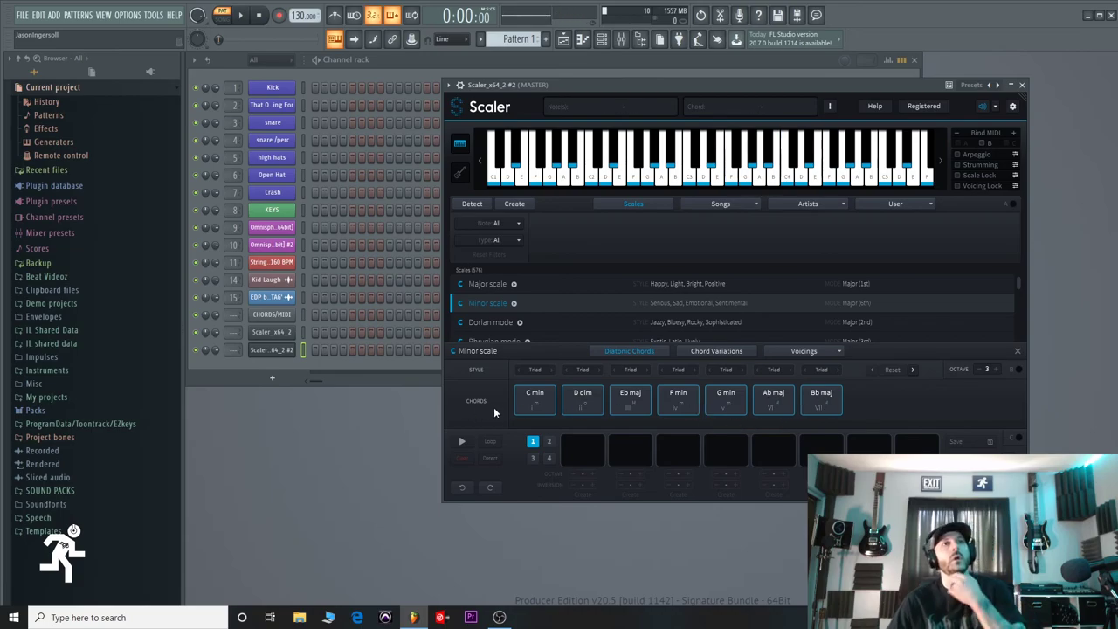
Load the Neo Soul 2 song chord set and audition the seven diatonic chords of its C Minor scale.
{"action": "left_click", "coordinate": [732, 206]}
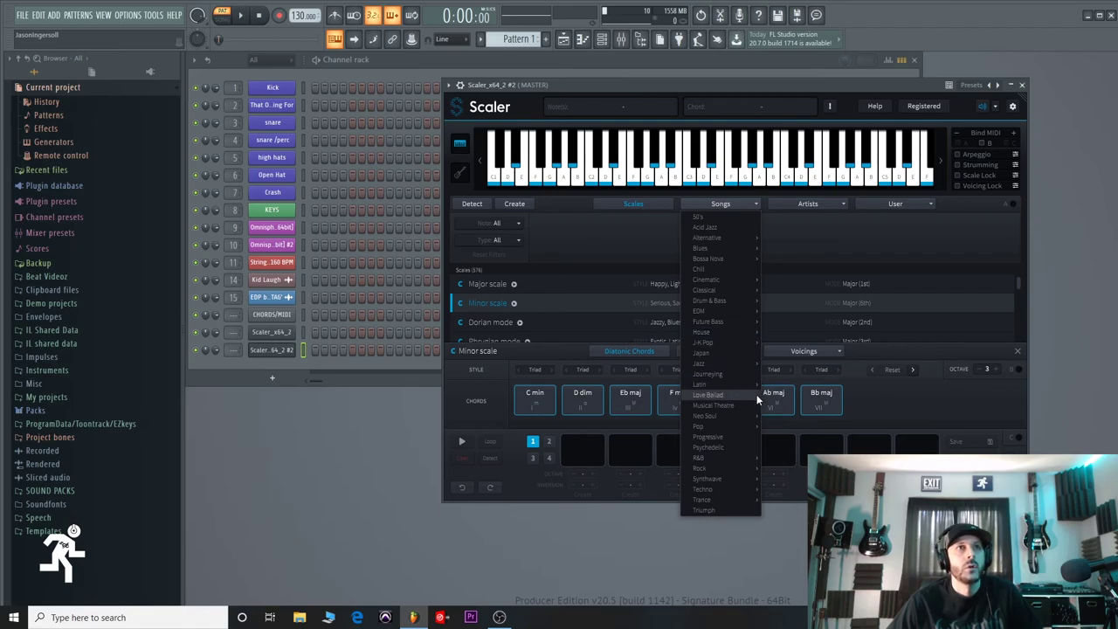
{"action": "mouse_move", "coordinate": [732, 417]}
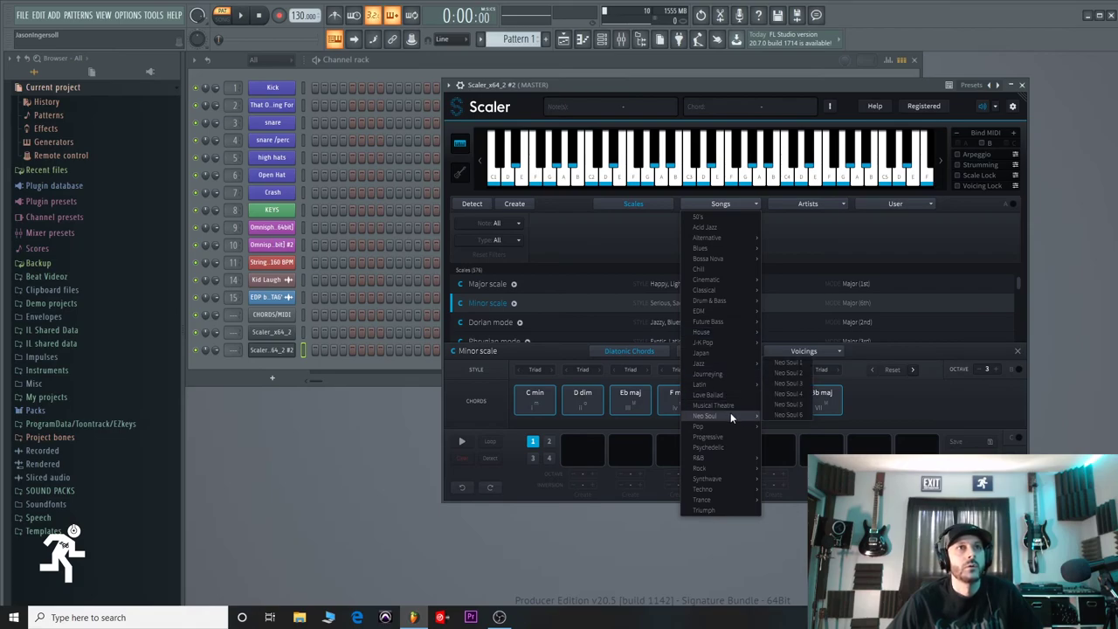
{"action": "left_click", "coordinate": [798, 373]}
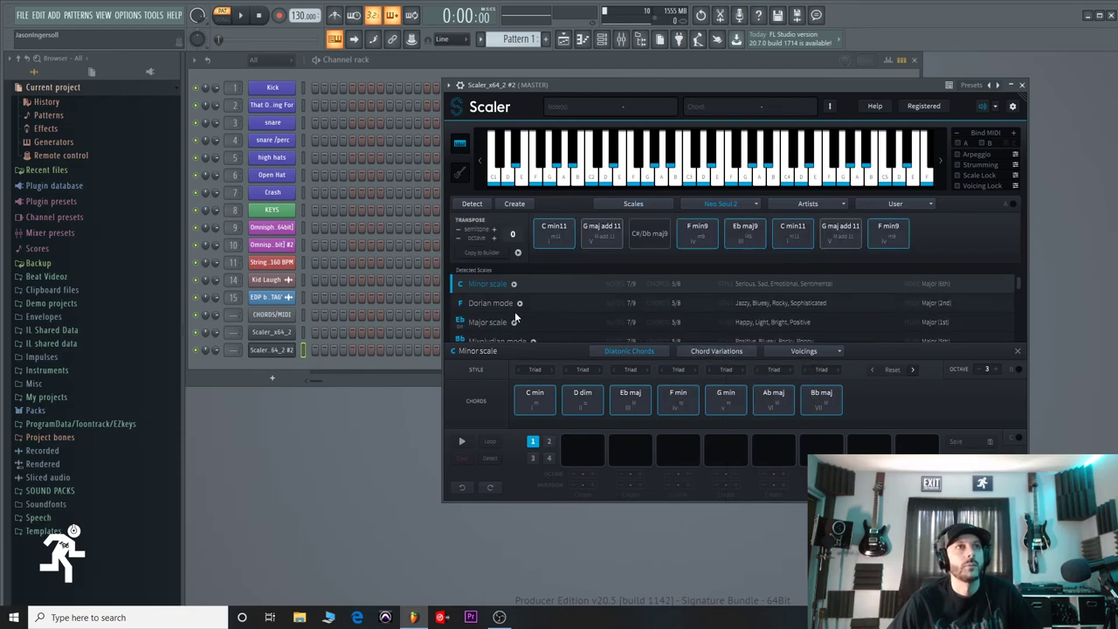
{"action": "left_click", "coordinate": [536, 407]}
{"action": "left_click", "coordinate": [599, 403]}
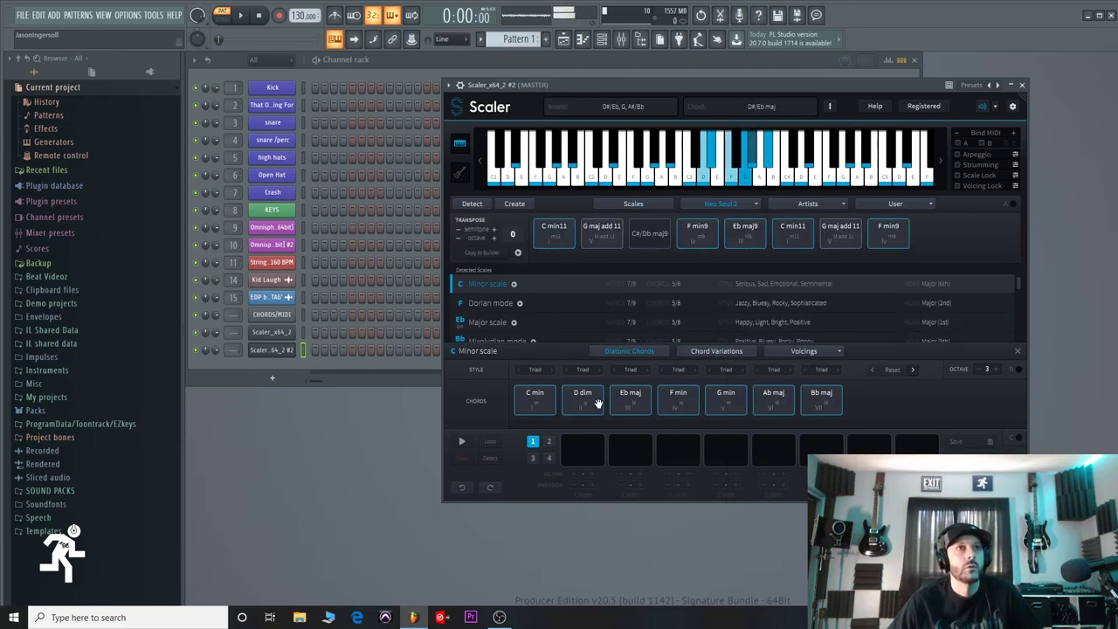
{"action": "left_click", "coordinate": [629, 400]}
{"action": "left_click", "coordinate": [678, 400]}
{"action": "left_click", "coordinate": [725, 399]}
{"action": "left_click", "coordinate": [773, 398]}
{"action": "left_click", "coordinate": [821, 399]}
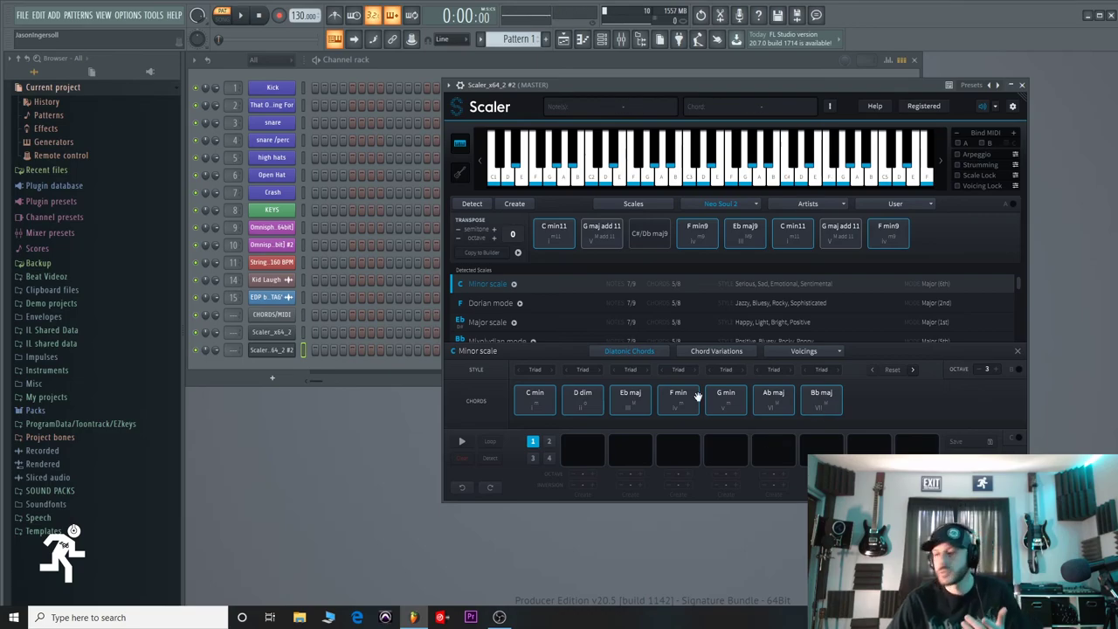
Place D dim and C min in the first two slots of the progression and audition the first slot.
{"action": "left_click_drag", "start_coordinate": [583, 398], "coordinate": [580, 454]}
{"action": "left_click_drag", "start_coordinate": [534, 398], "coordinate": [631, 449]}
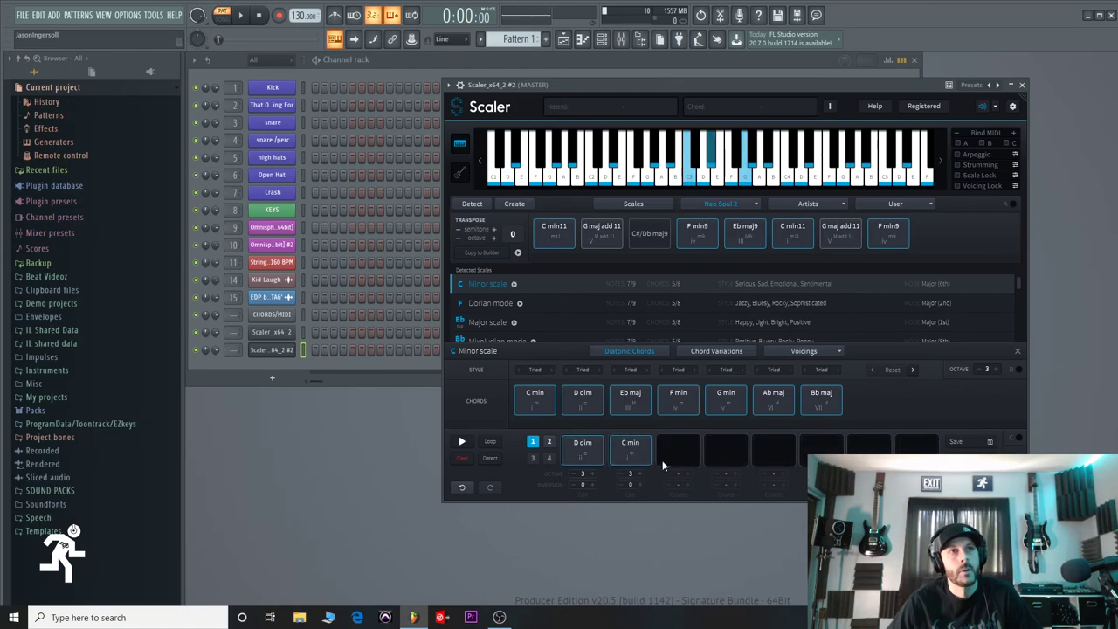
{"action": "left_click", "coordinate": [587, 449]}
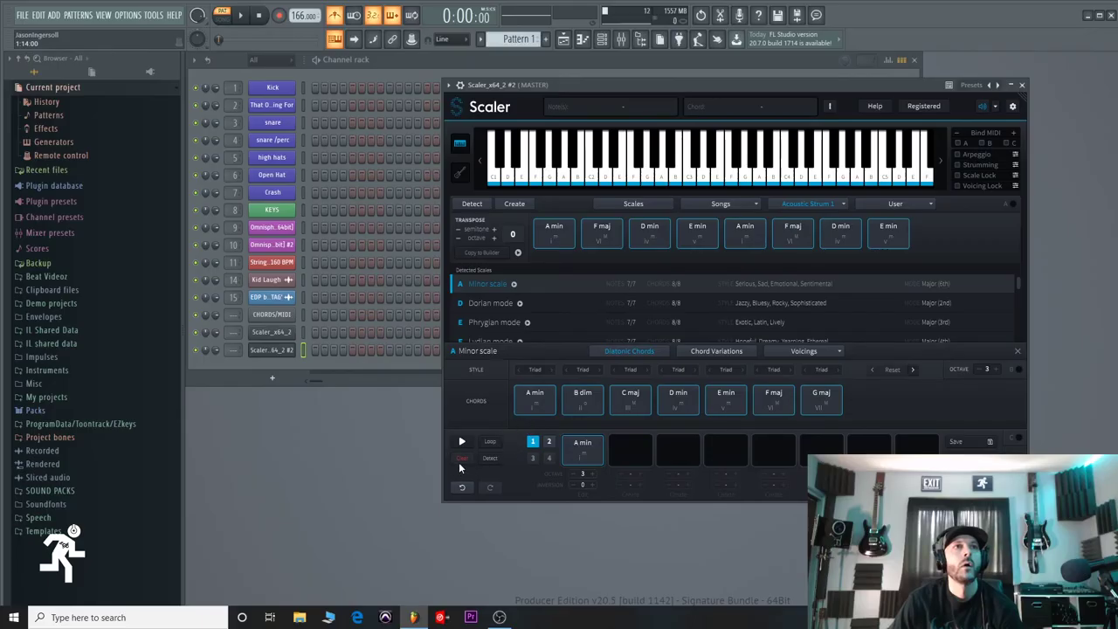
Fill the first three progression slots with the E min, A min and D min chords from the Acoustic Strum 1 set.
{"action": "left_click_drag", "start_coordinate": [699, 235], "coordinate": [584, 450]}
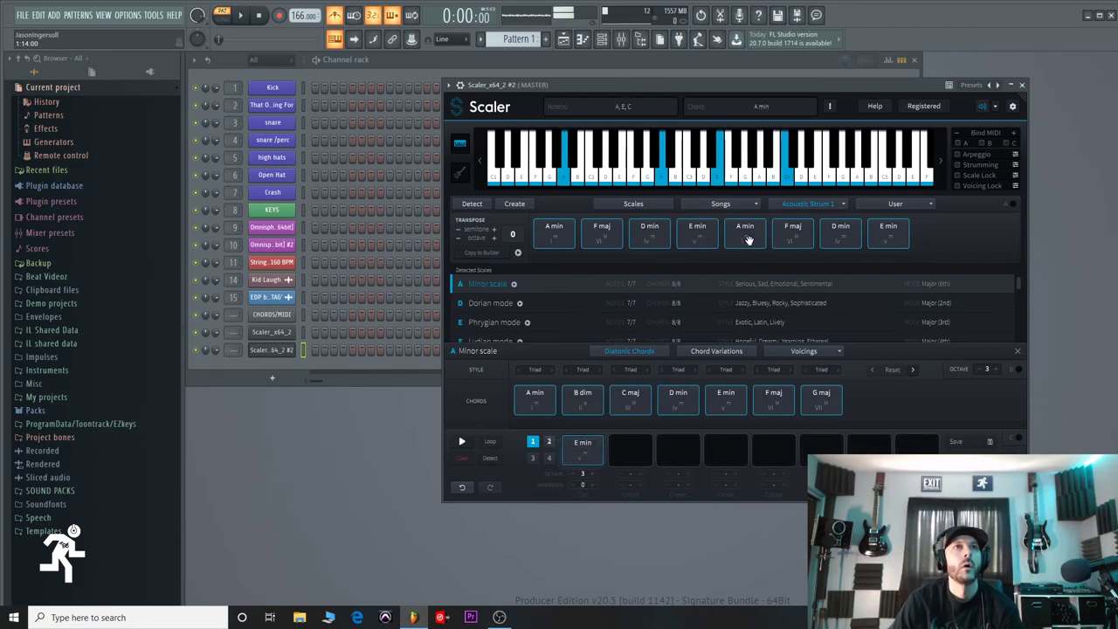
{"action": "left_click", "coordinate": [652, 238]}
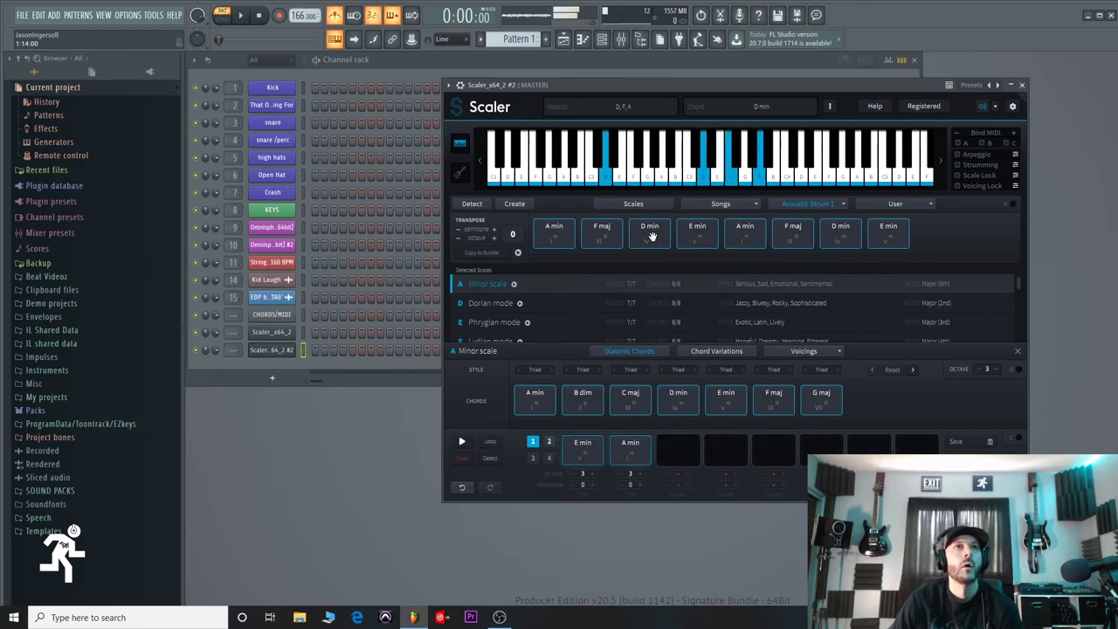
{"action": "left_click_drag", "start_coordinate": [652, 246], "coordinate": [677, 446]}
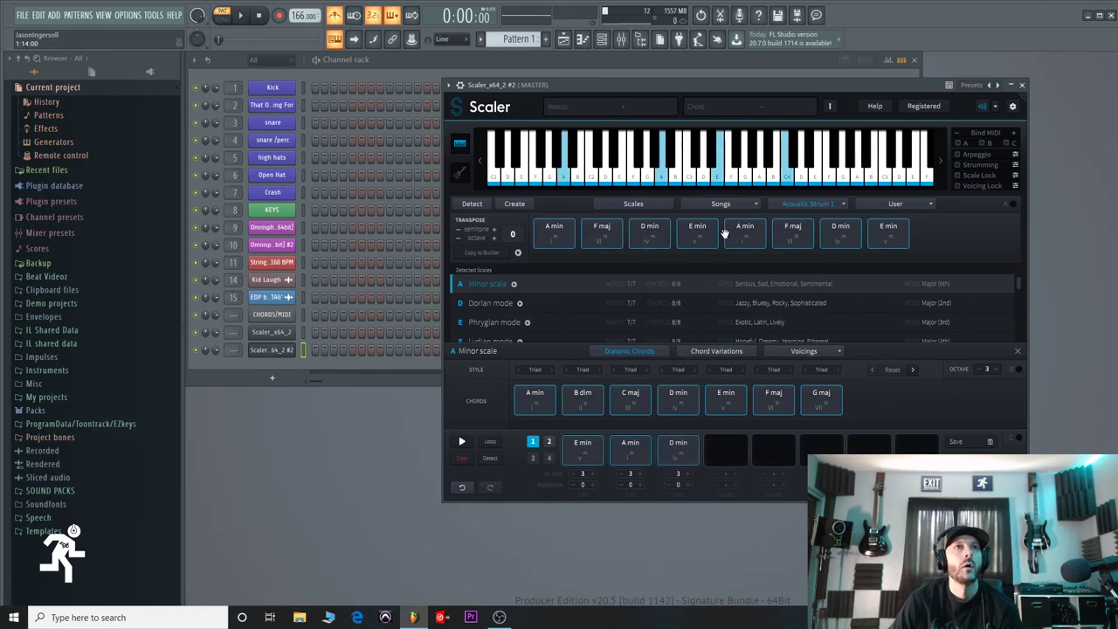
{"action": "left_click", "coordinate": [697, 238]}
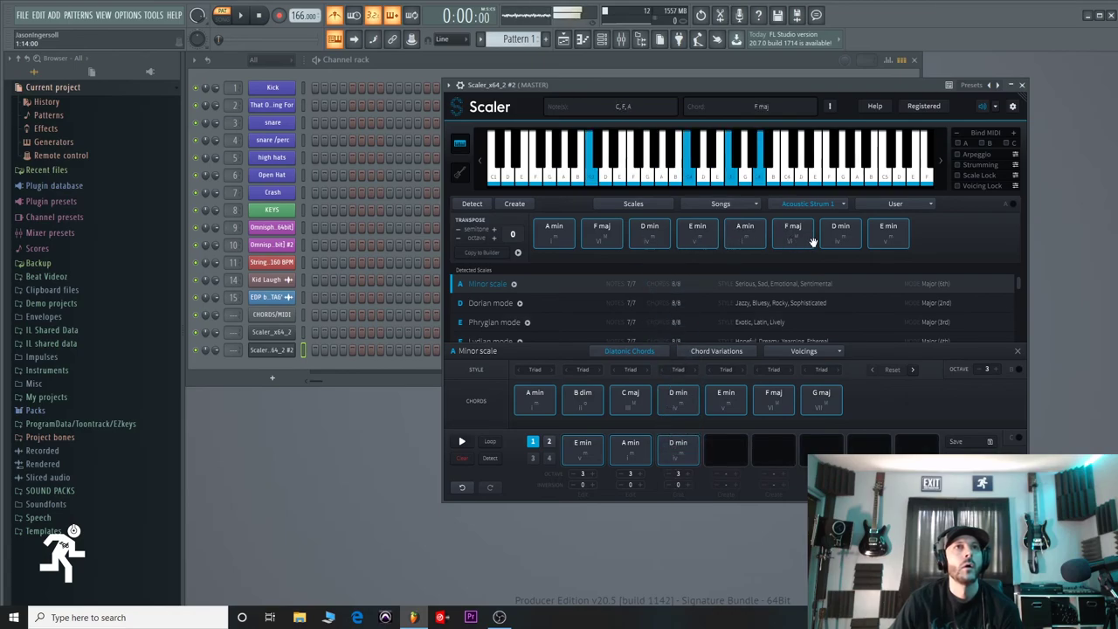
Audition the three placed chords, add F maj as the fourth progression chord, and play the progression.
{"action": "left_click", "coordinate": [589, 453]}
{"action": "left_click", "coordinate": [627, 456]}
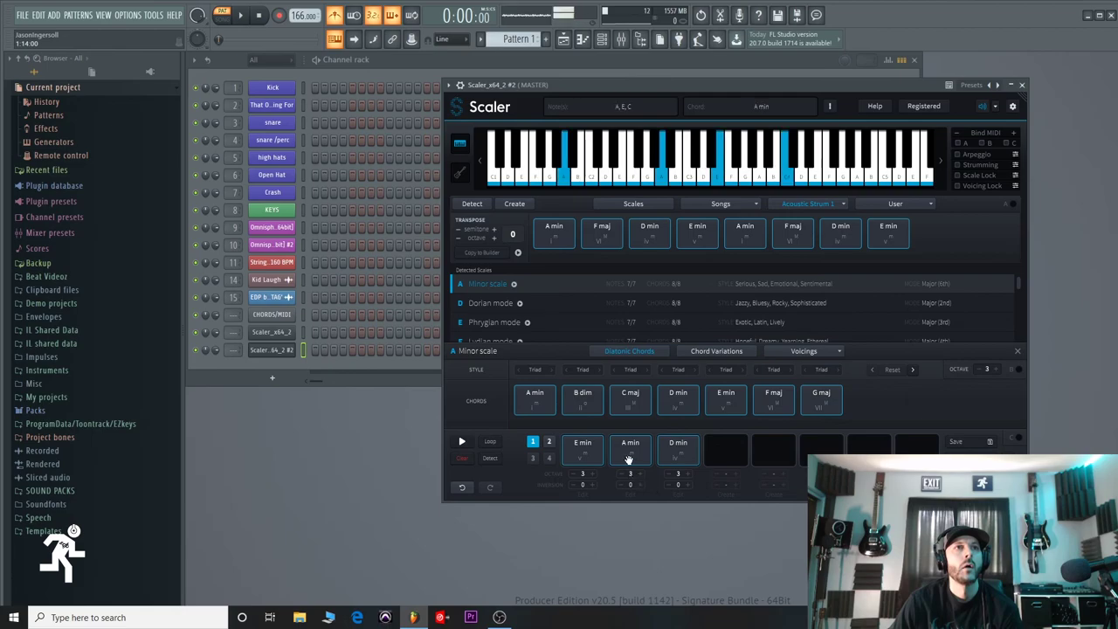
{"action": "left_click", "coordinate": [676, 455]}
{"action": "left_click_drag", "start_coordinate": [614, 245], "coordinate": [726, 445]}
{"action": "left_click", "coordinate": [461, 442]}
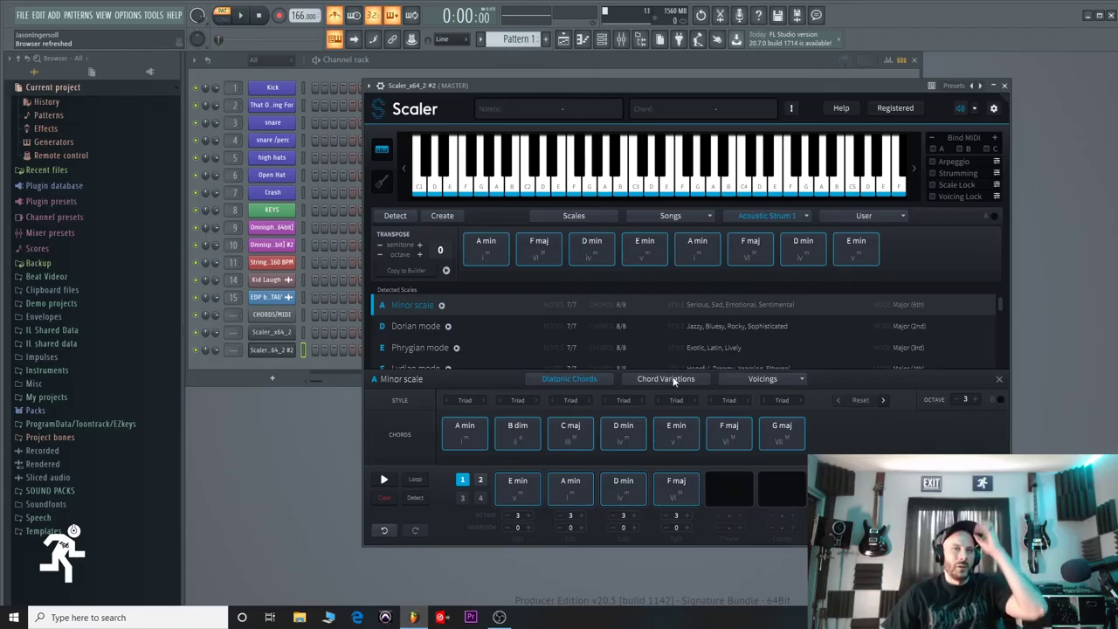
Audition the E min, A min, D min and F maj progression slots in different orders.
{"action": "left_click", "coordinate": [526, 496]}
{"action": "left_click", "coordinate": [565, 499]}
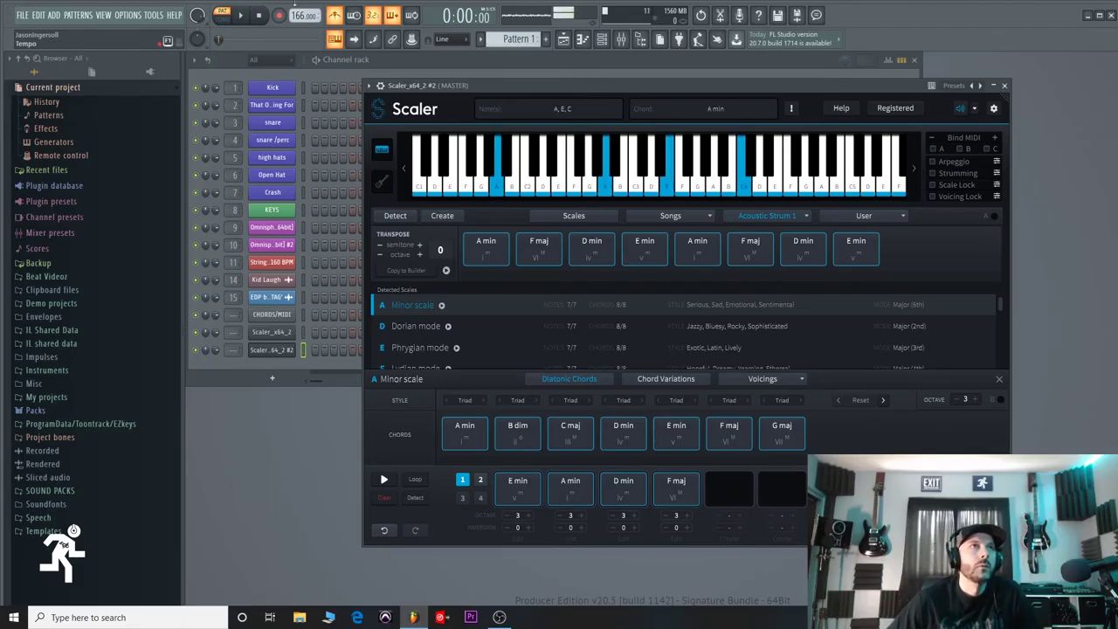
{"action": "left_click", "coordinate": [526, 496]}
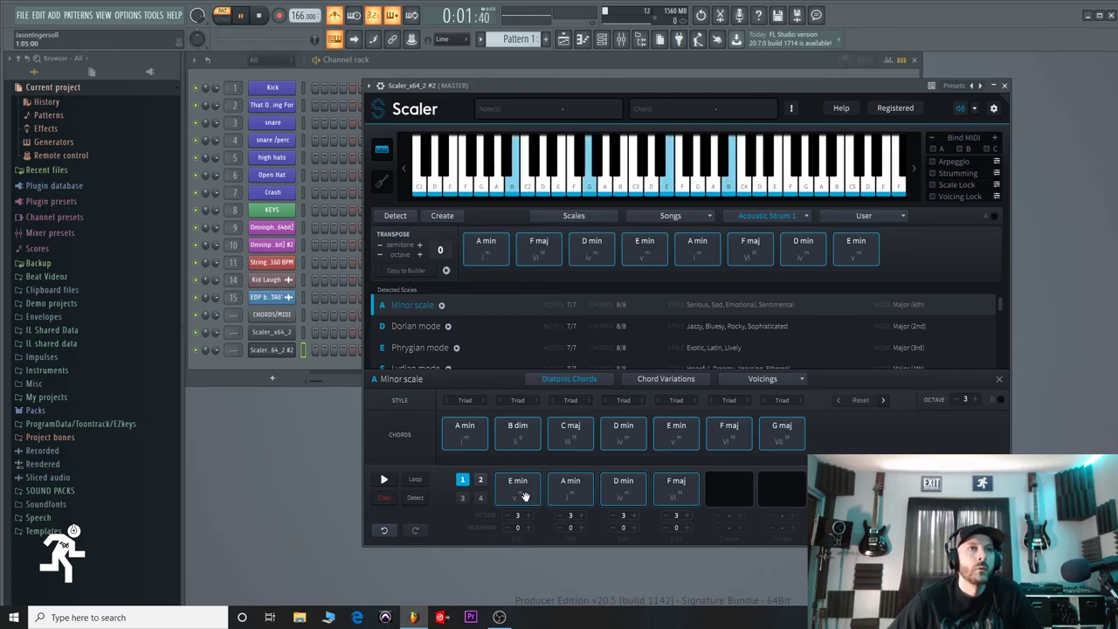
{"action": "left_click", "coordinate": [570, 496]}
{"action": "left_click", "coordinate": [622, 495]}
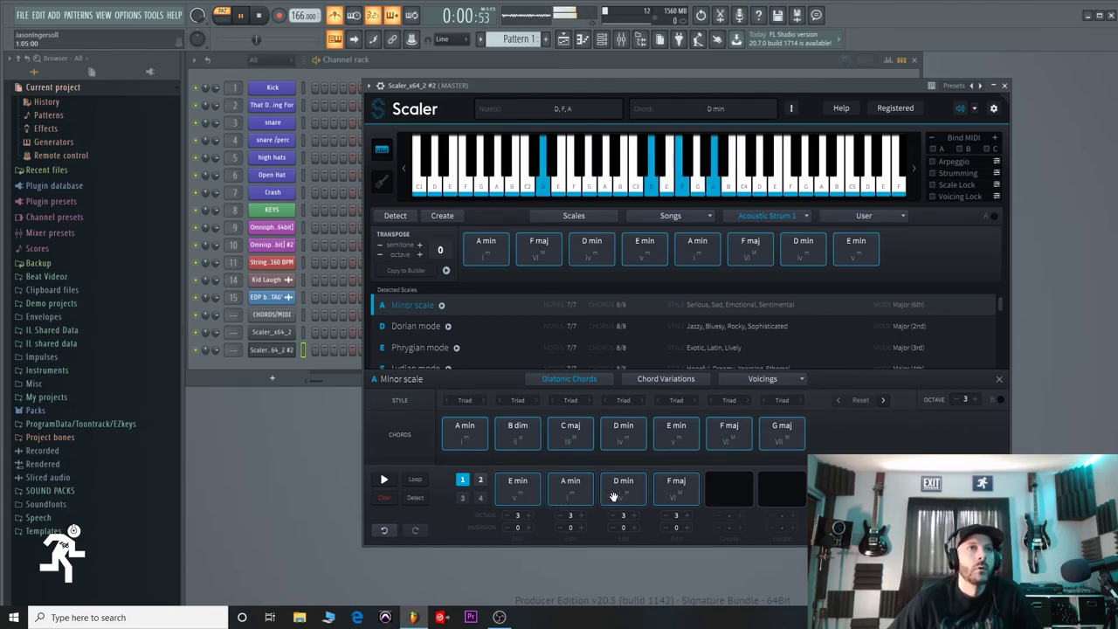
{"action": "left_click", "coordinate": [584, 500]}
{"action": "left_click", "coordinate": [528, 500]}
{"action": "left_click", "coordinate": [583, 499]}
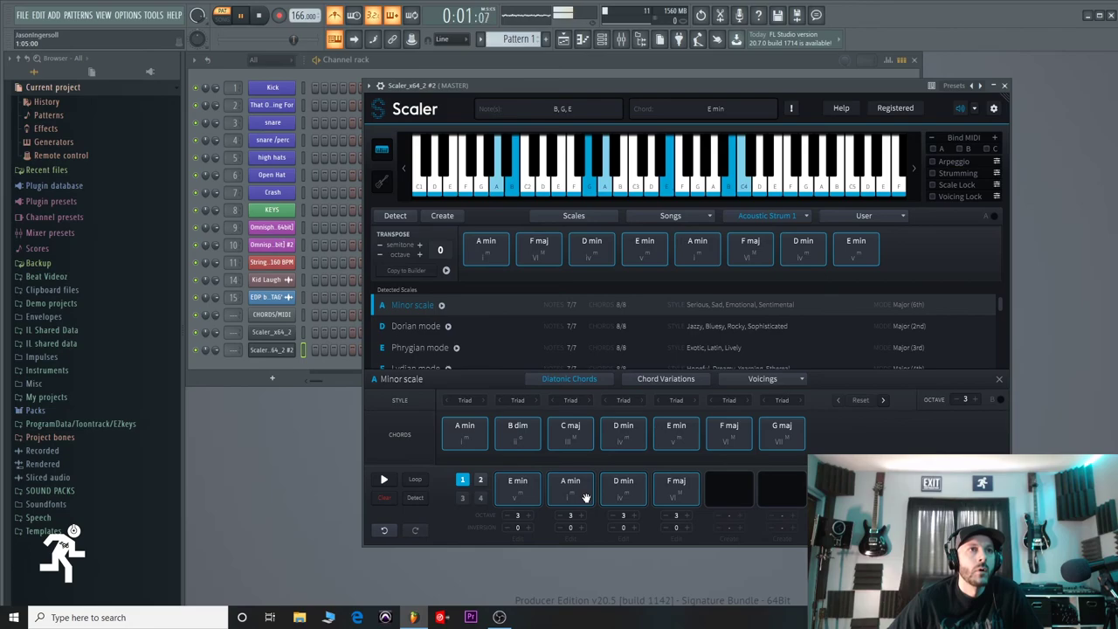
{"action": "left_click", "coordinate": [616, 499]}
{"action": "left_click", "coordinate": [684, 496]}
{"action": "left_click", "coordinate": [634, 499]}
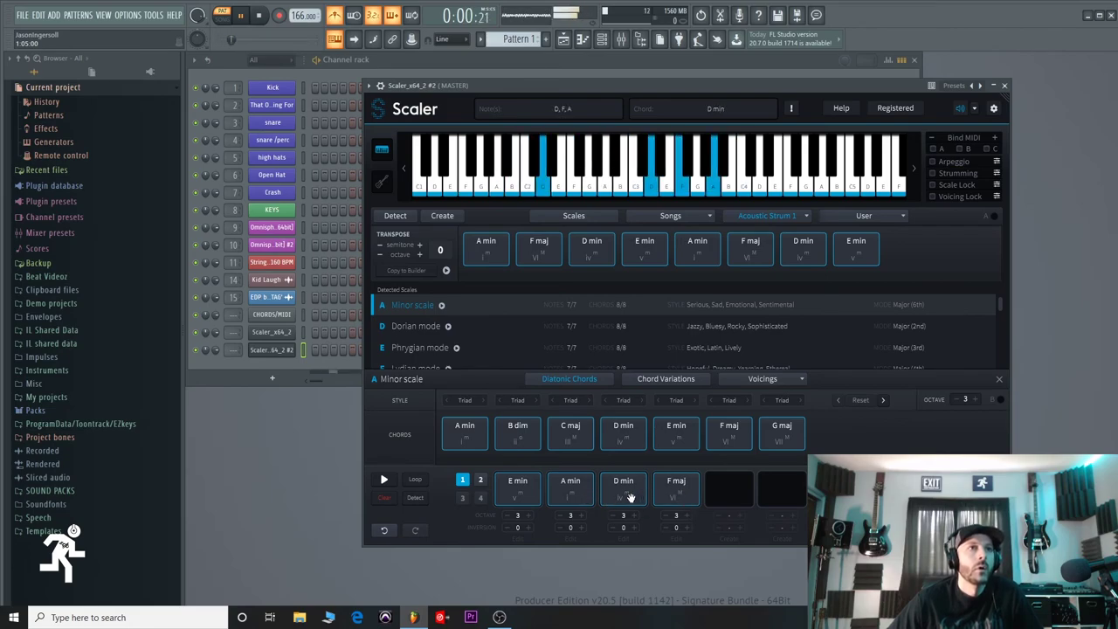
{"action": "left_click", "coordinate": [587, 498]}
{"action": "left_click", "coordinate": [623, 498]}
{"action": "left_click", "coordinate": [670, 488]}
{"action": "left_click", "coordinate": [637, 489]}
{"action": "left_click", "coordinate": [573, 492]}
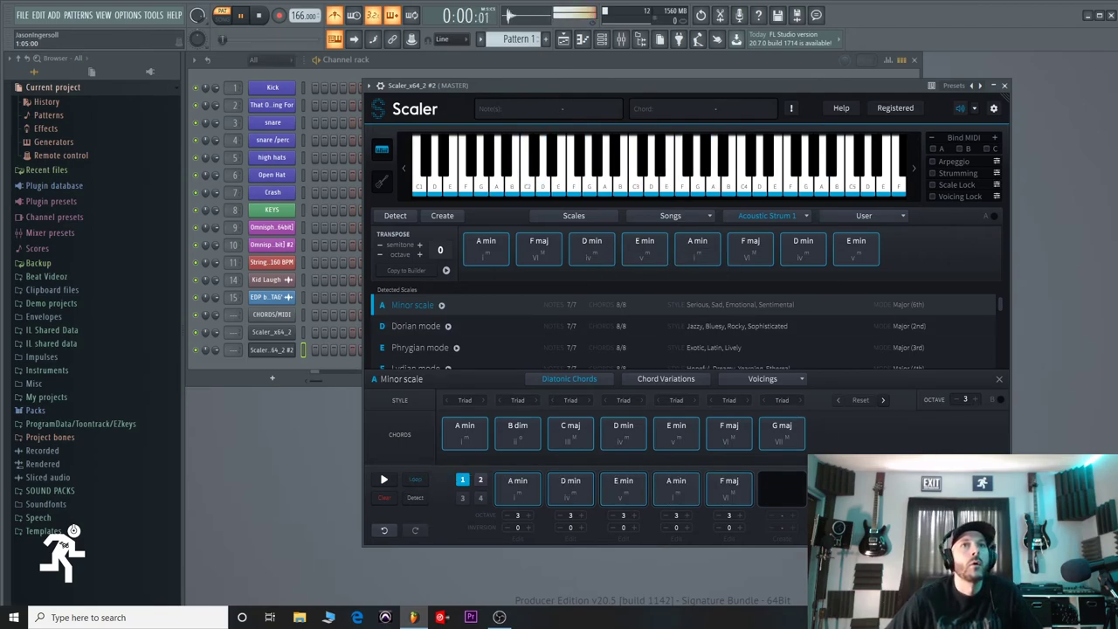
Open the KEYS channel's notes in the piano roll and play back the chord sequence.
{"action": "left_click", "coordinate": [313, 214]}
{"action": "left_click", "coordinate": [311, 210]}
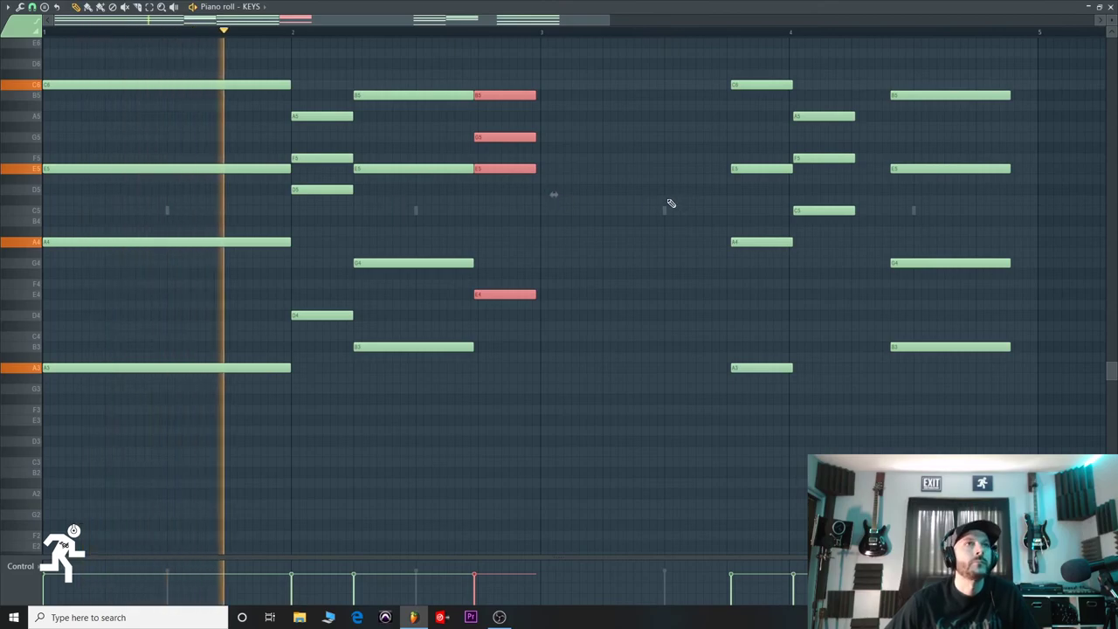
{"action": "key", "text": "space"}
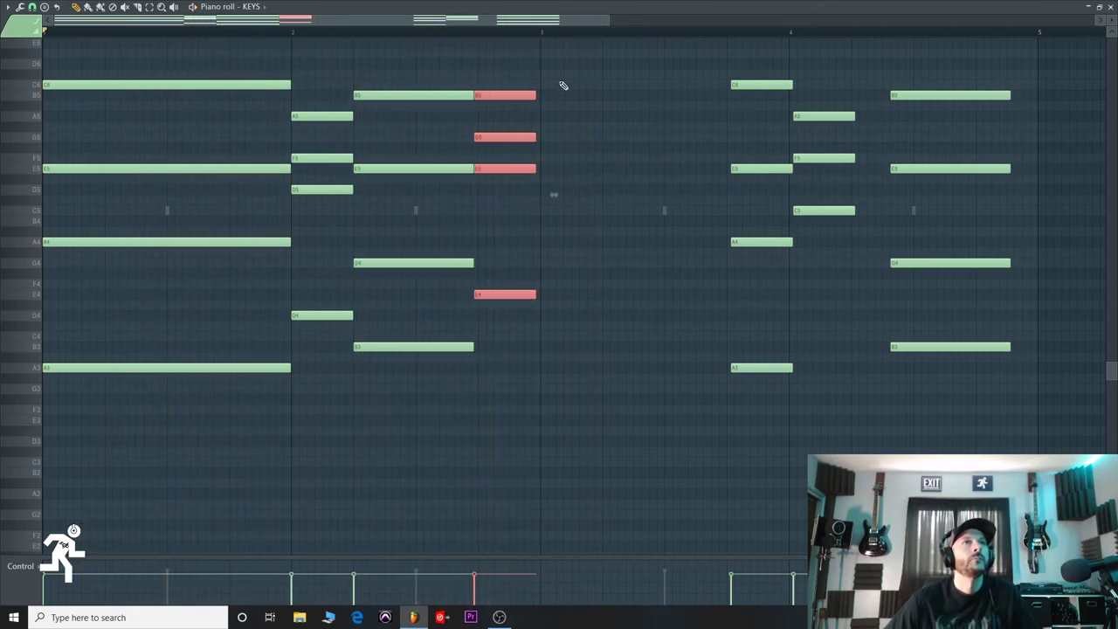
{"action": "key", "text": "space"}
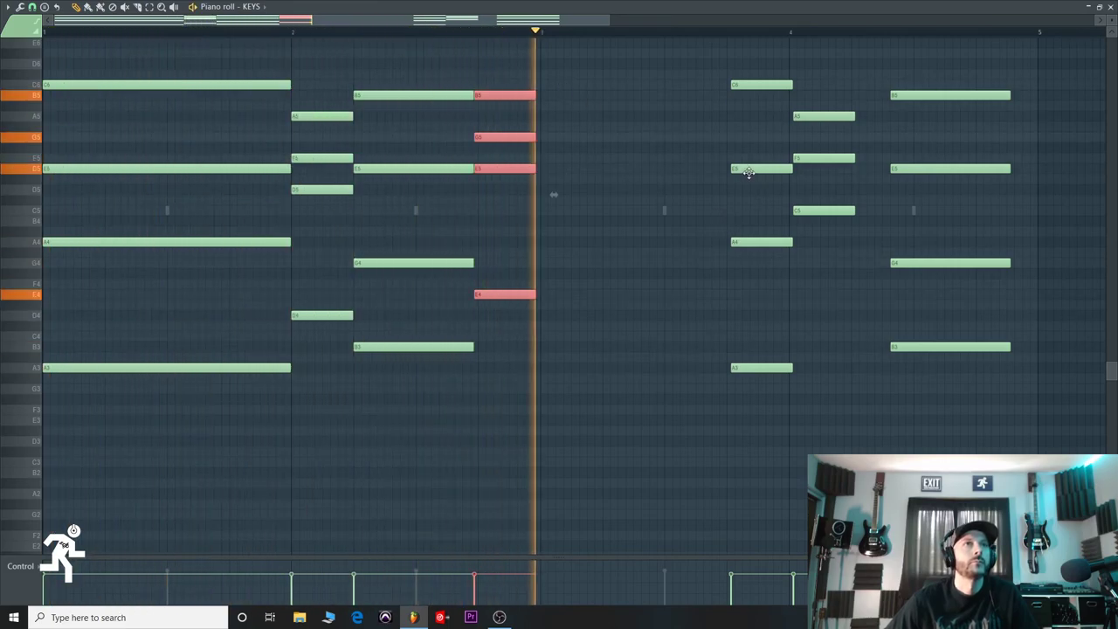
{"action": "key", "text": "space"}
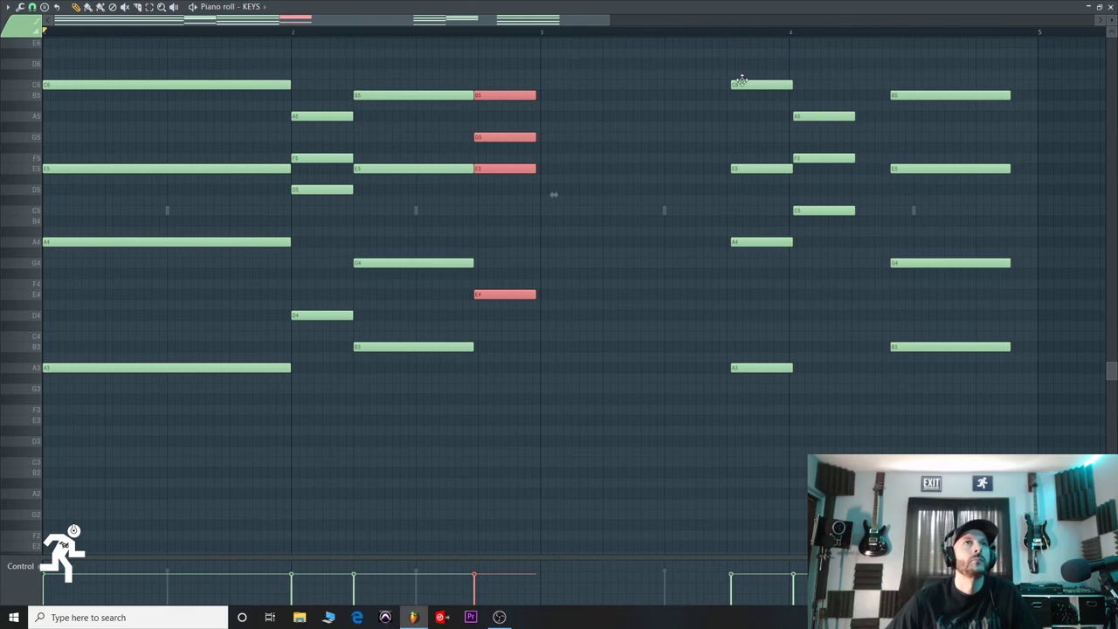
Move the A3-A4-E5-C6 chord from just before bar 4 to the start of bar 3 and lengthen it to about half a bar.
{"action": "left_click_drag", "start_coordinate": [753, 59], "coordinate": [569, 368]}
{"action": "key", "text": "space"}
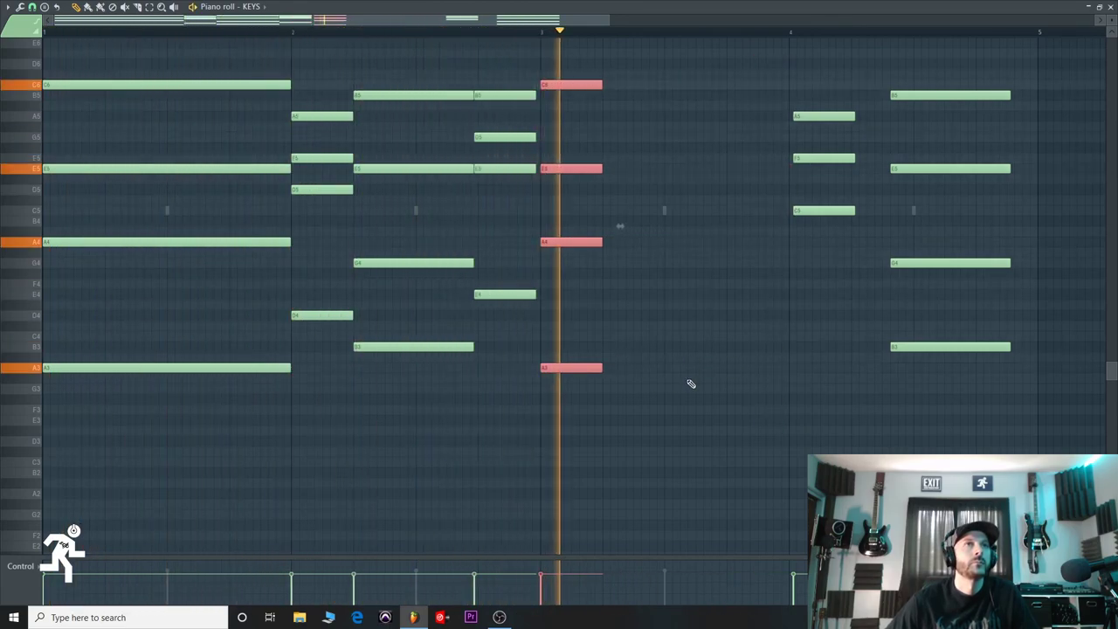
{"action": "left_click_drag", "start_coordinate": [621, 63], "coordinate": [661, 368]}
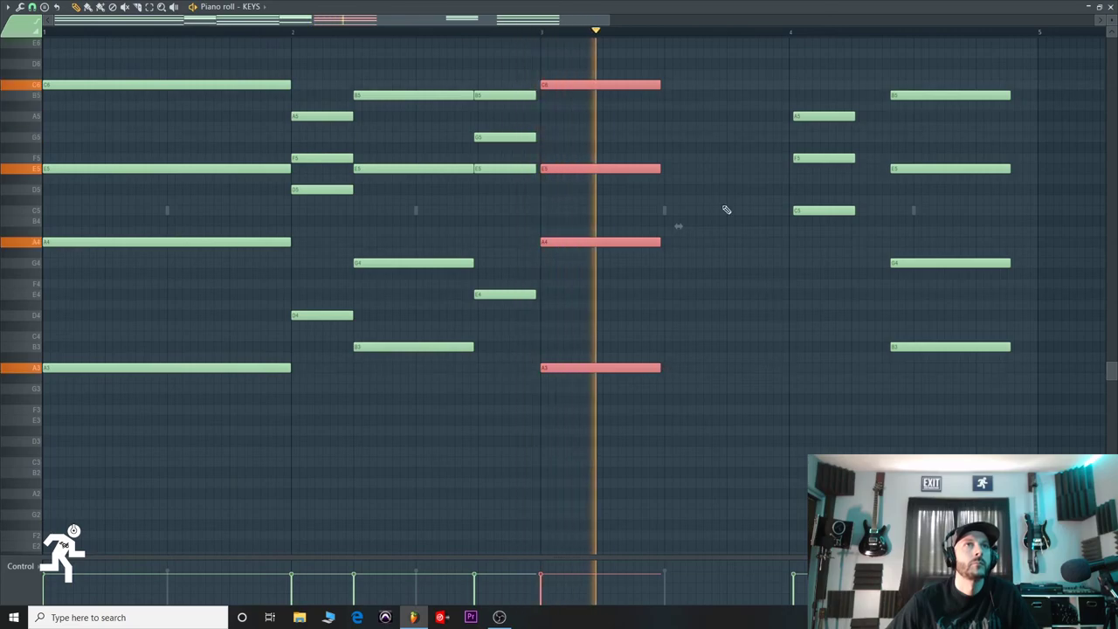
{"action": "key", "text": "space"}
Add a chord of C4, C5, E5 and C6 about half a bar long in the second half of bar 3.
{"action": "left_click_drag", "start_coordinate": [708, 50], "coordinate": [617, 466]}
{"action": "type", "text": "scal"}
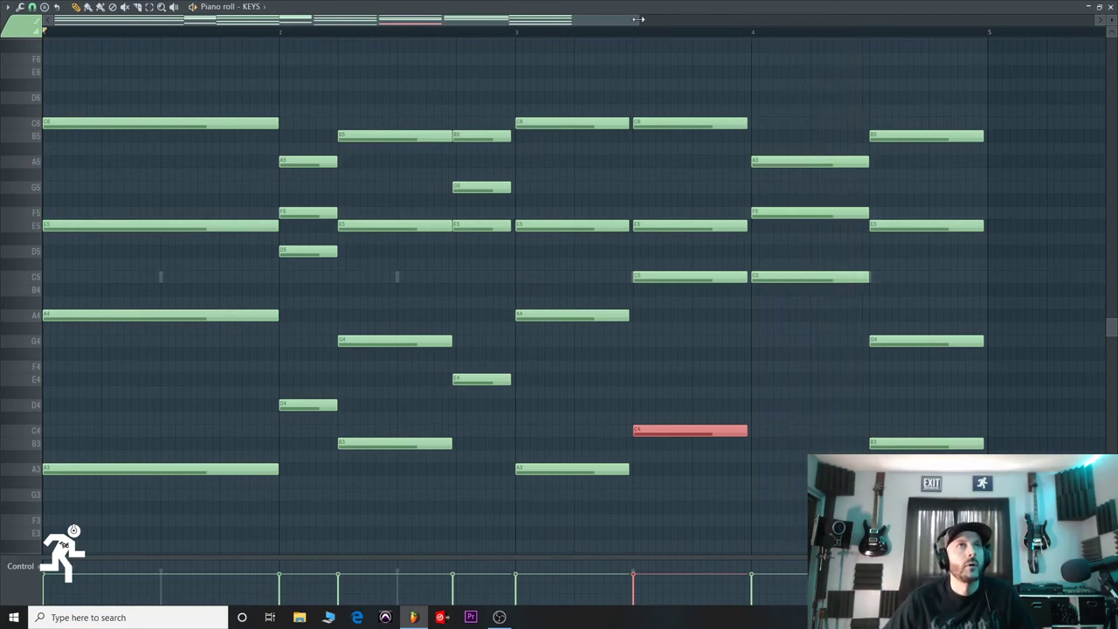
Randomize the velocities of all KEYS chord notes, play back the result, and apply a strum to the chords.
{"action": "left_click_drag", "start_coordinate": [639, 20], "coordinate": [744, 22]}
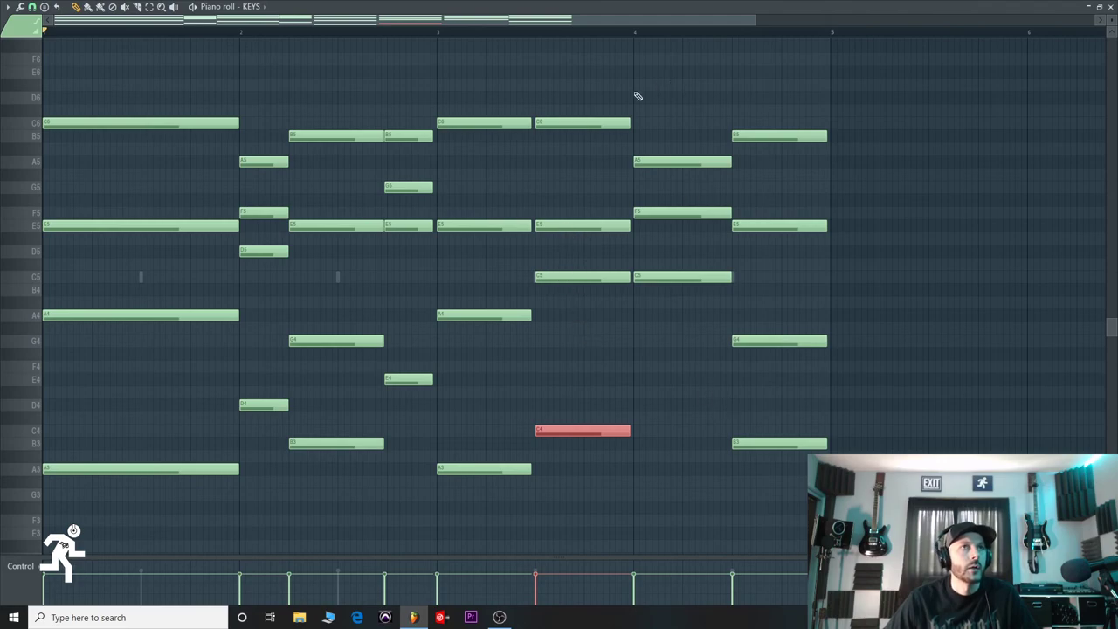
{"action": "left_click_drag", "start_coordinate": [755, 21], "coordinate": [769, 21]}
{"action": "left_click_drag", "start_coordinate": [806, 77], "coordinate": [122, 524]}
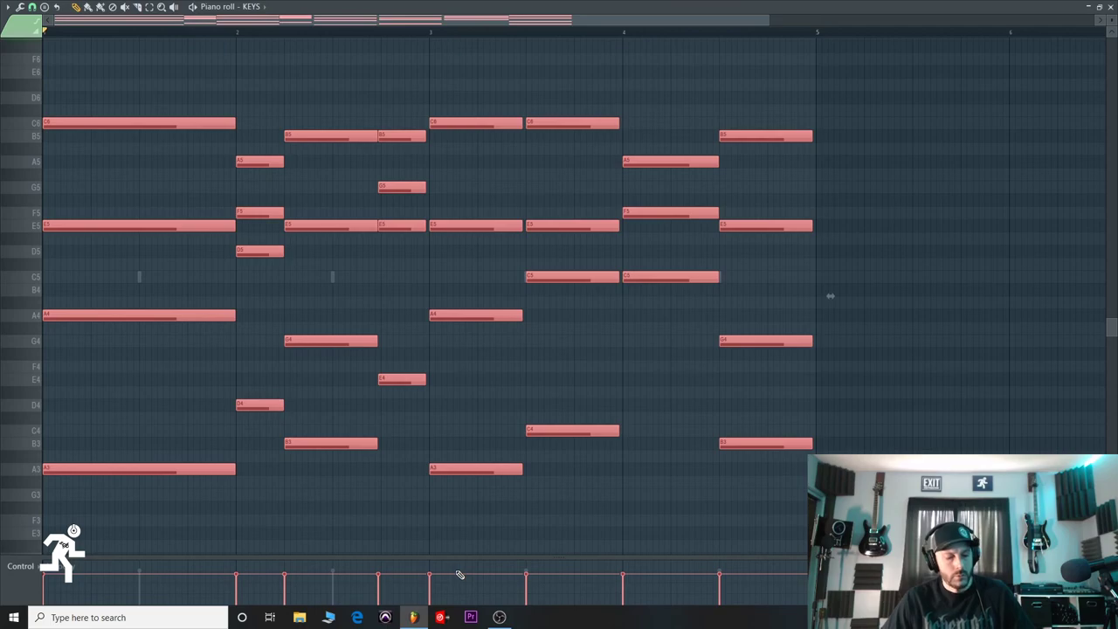
{"action": "key", "text": "alt+r"}
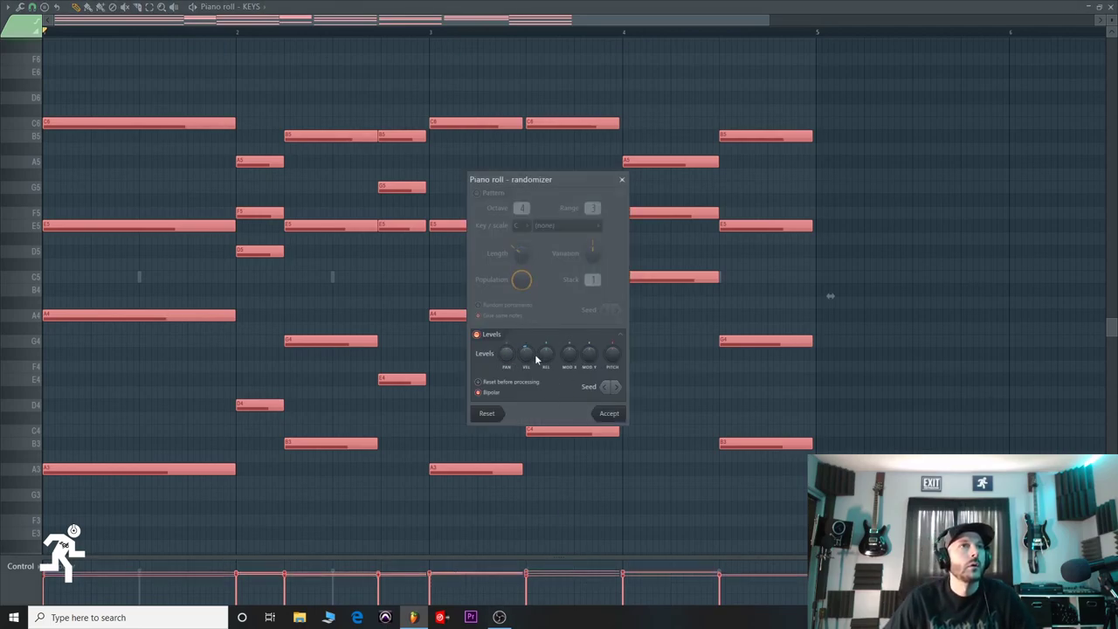
{"action": "left_click_drag", "start_coordinate": [528, 356], "coordinate": [528, 348]}
{"action": "left_click", "coordinate": [610, 415]}
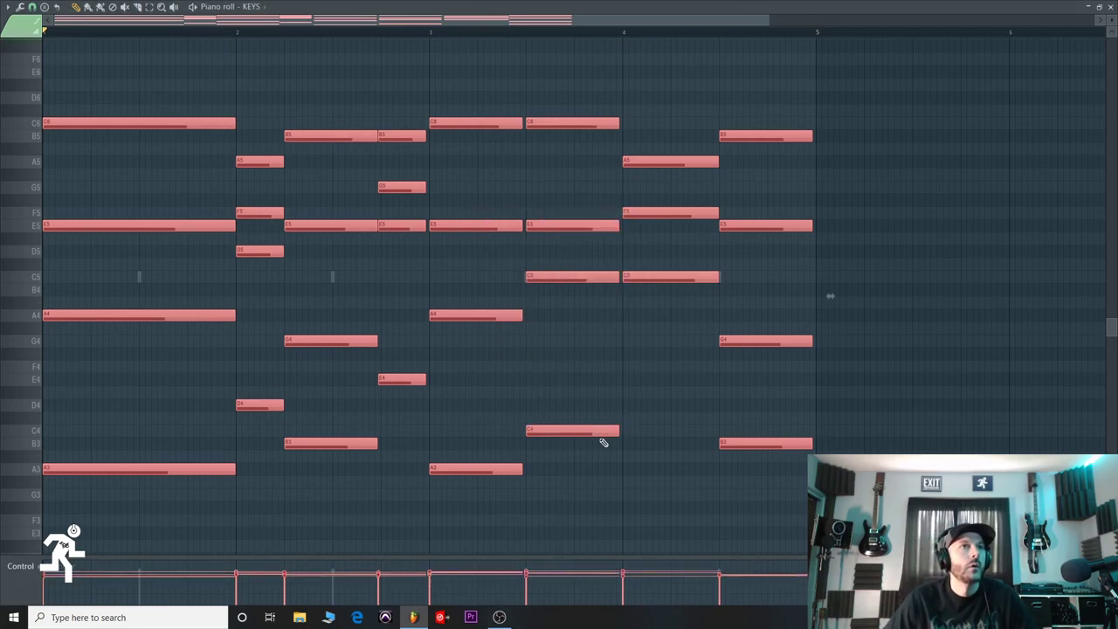
{"action": "key", "text": "space"}
{"action": "key", "text": "space"}
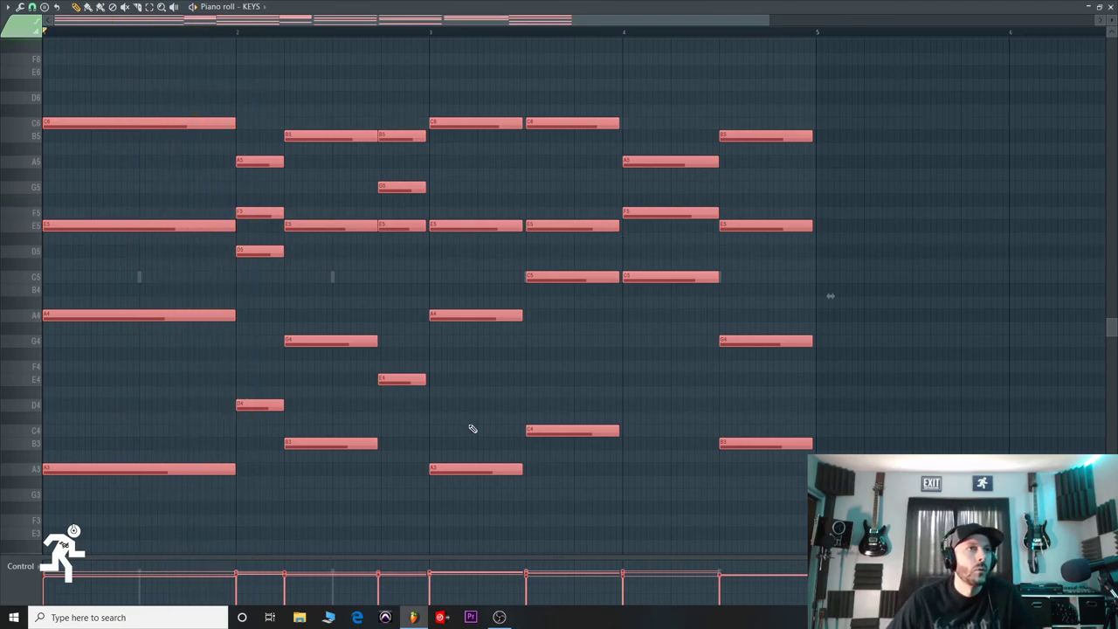
{"action": "key", "text": "alt+s"}
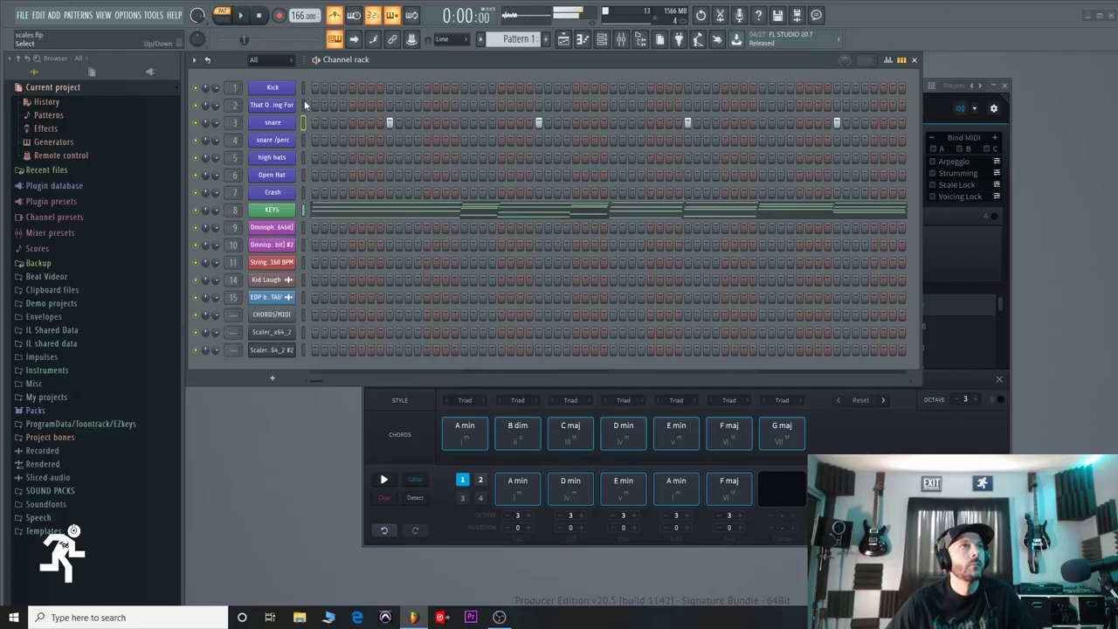
Fill the high hats channel on every 2 steps and play back the pattern.
{"action": "right_click", "coordinate": [295, 166]}
{"action": "mouse_move", "coordinate": [332, 171]}
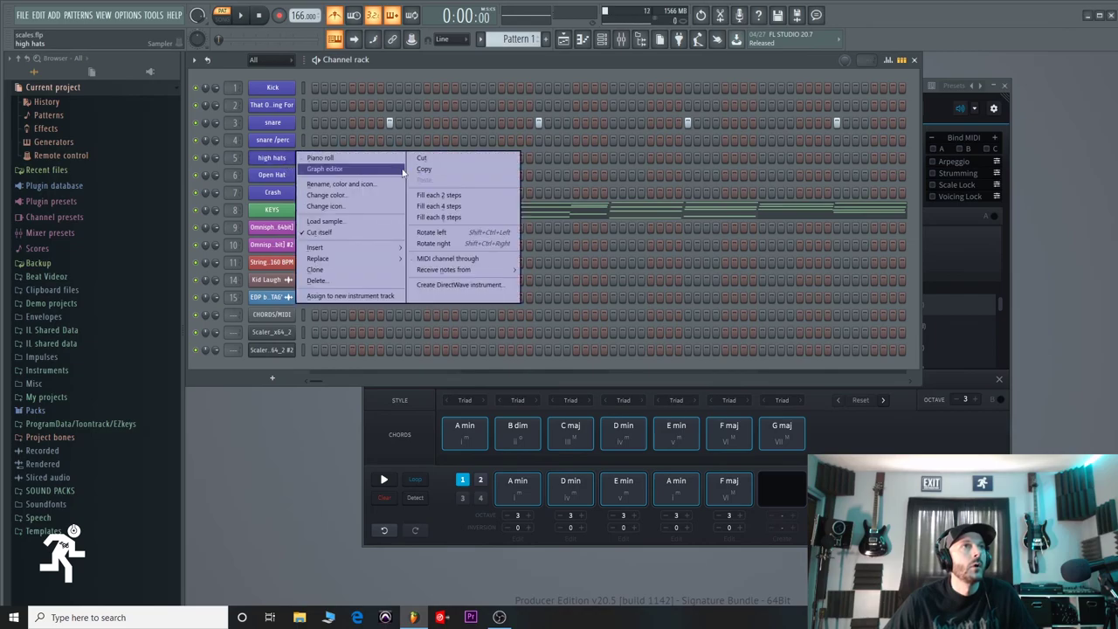
{"action": "left_click", "coordinate": [435, 198]}
{"action": "key", "text": "space"}
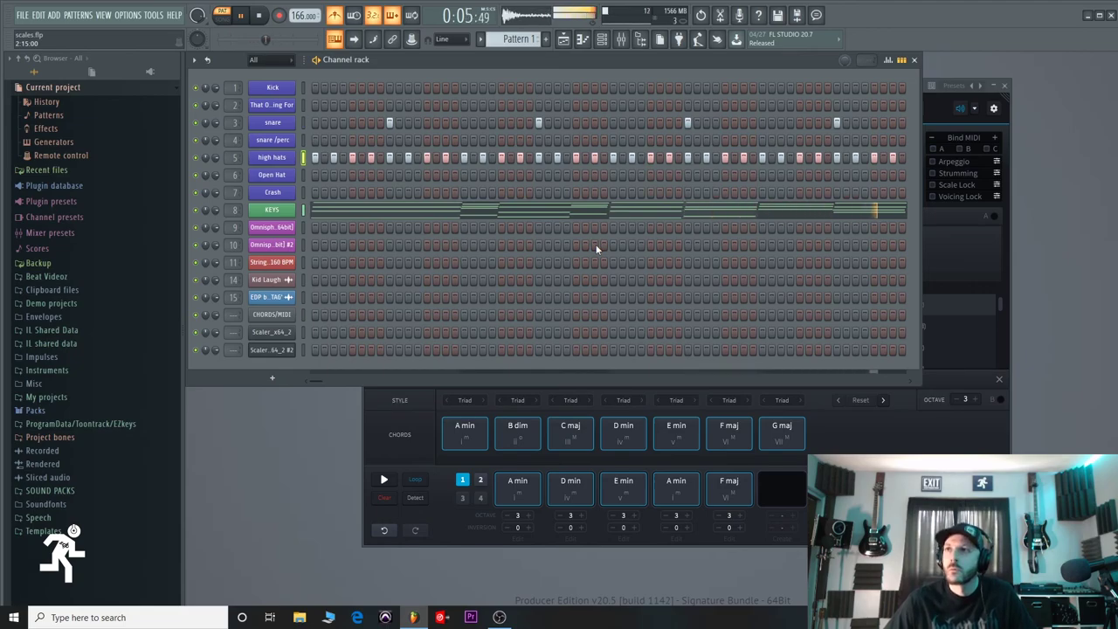
{"action": "key", "text": "space"}
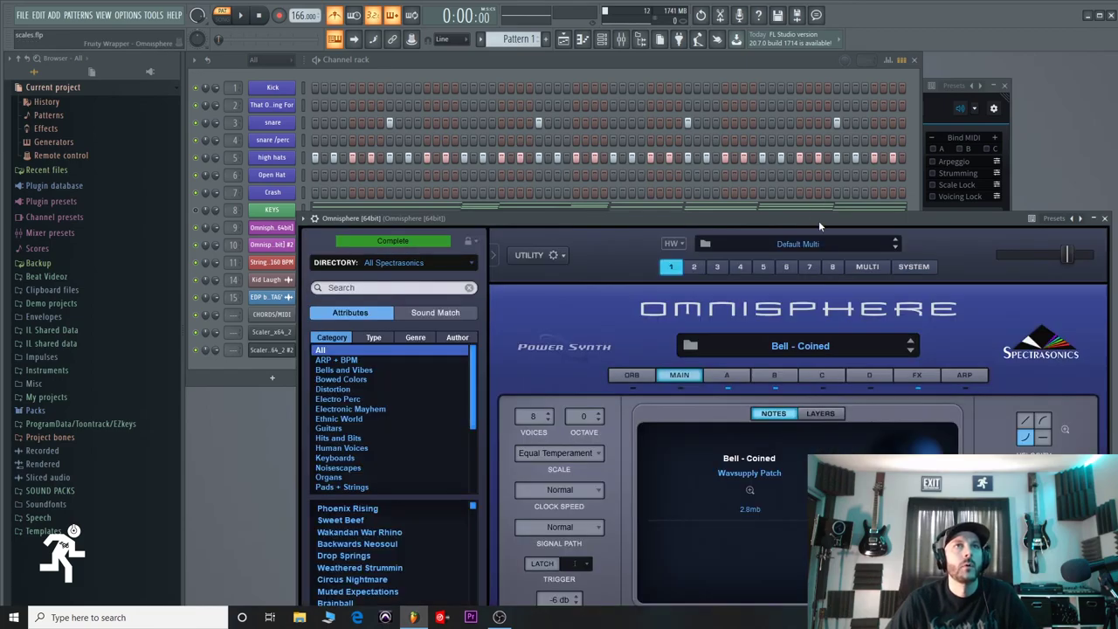
Load the EQ Tron patch from the Trons and Optical category in Omnisphere.
{"action": "left_click_drag", "start_coordinate": [818, 220], "coordinate": [787, 51]}
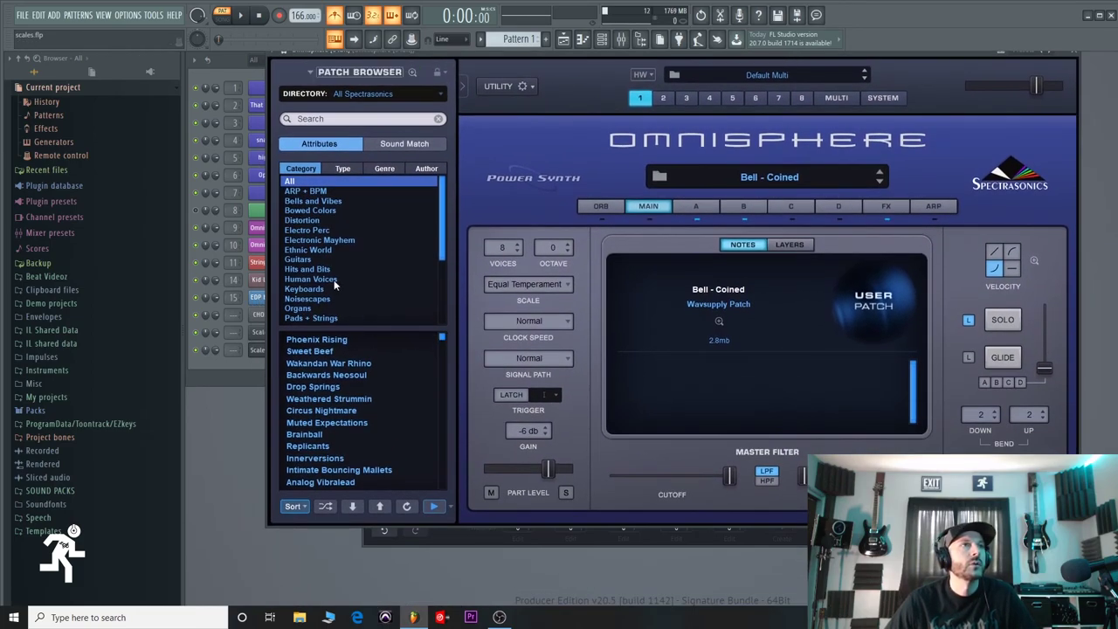
{"action": "scroll", "coordinate": [334, 279], "scroll_direction": "down", "scroll_amount": 3}
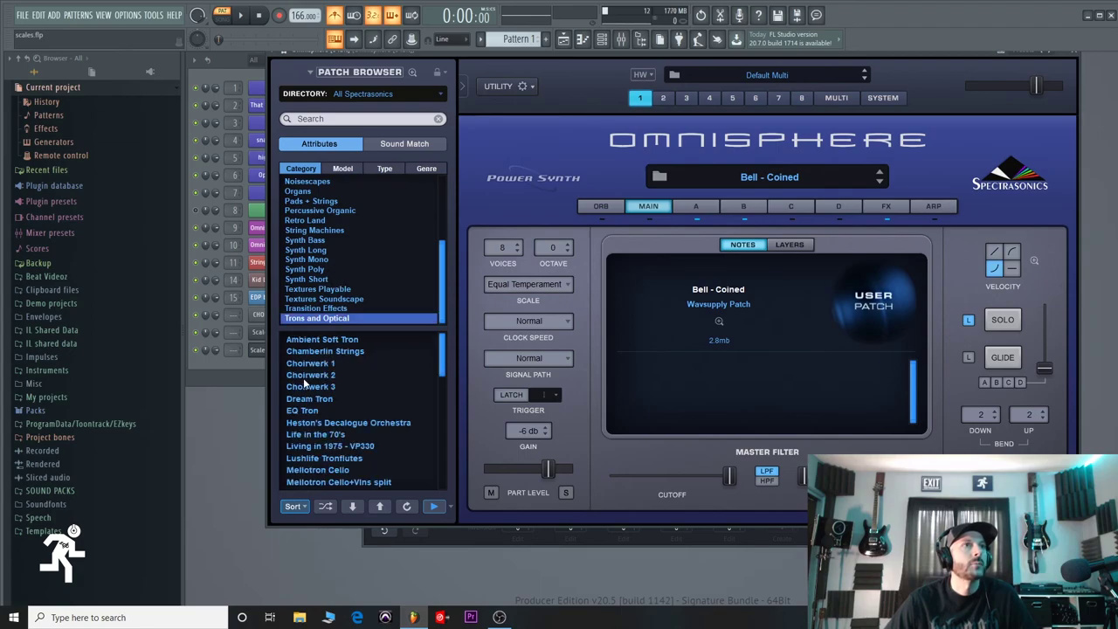
{"action": "left_click", "coordinate": [302, 412]}
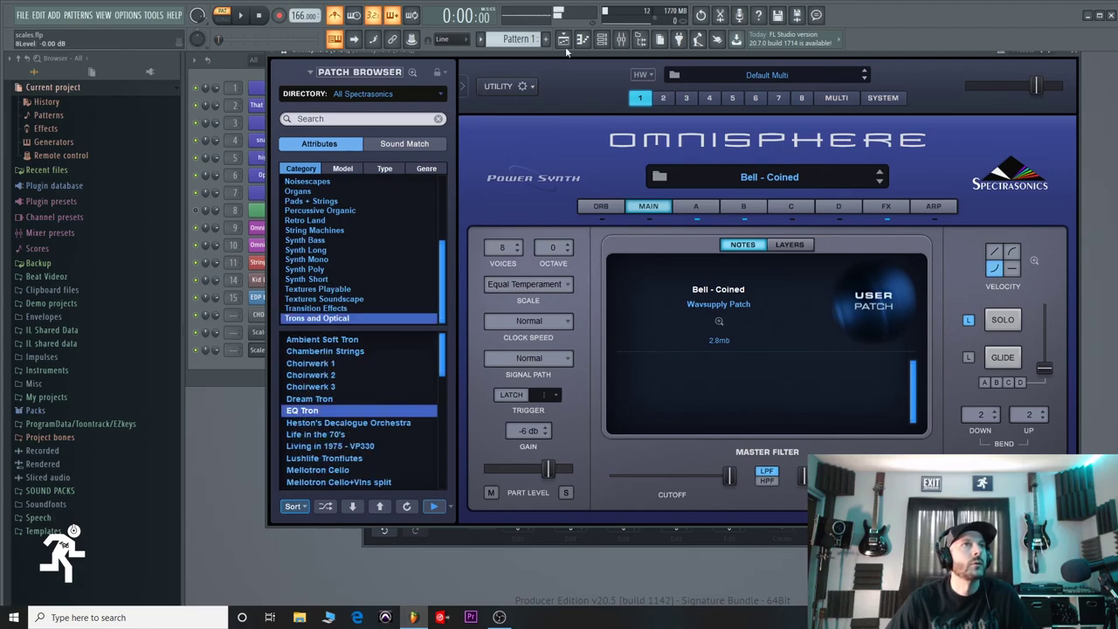
Play the pattern and set the first Omnisphere channel's volume to 67%.
{"action": "left_click_drag", "start_coordinate": [960, 53], "coordinate": [1117, 142]}
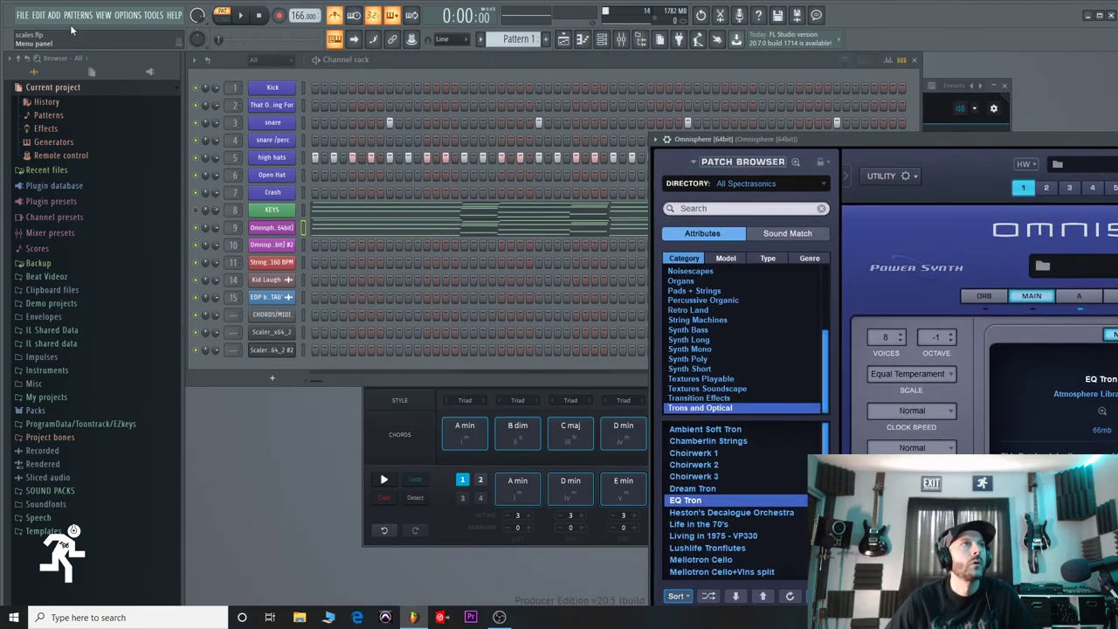
{"action": "left_click", "coordinate": [240, 15]}
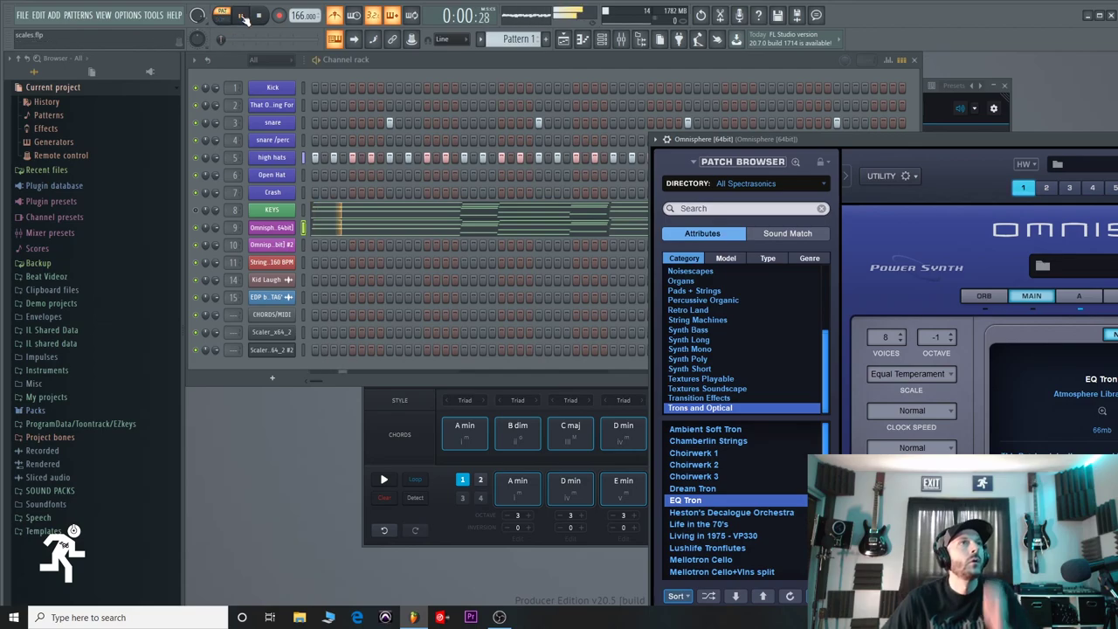
{"action": "left_click", "coordinate": [218, 228]}
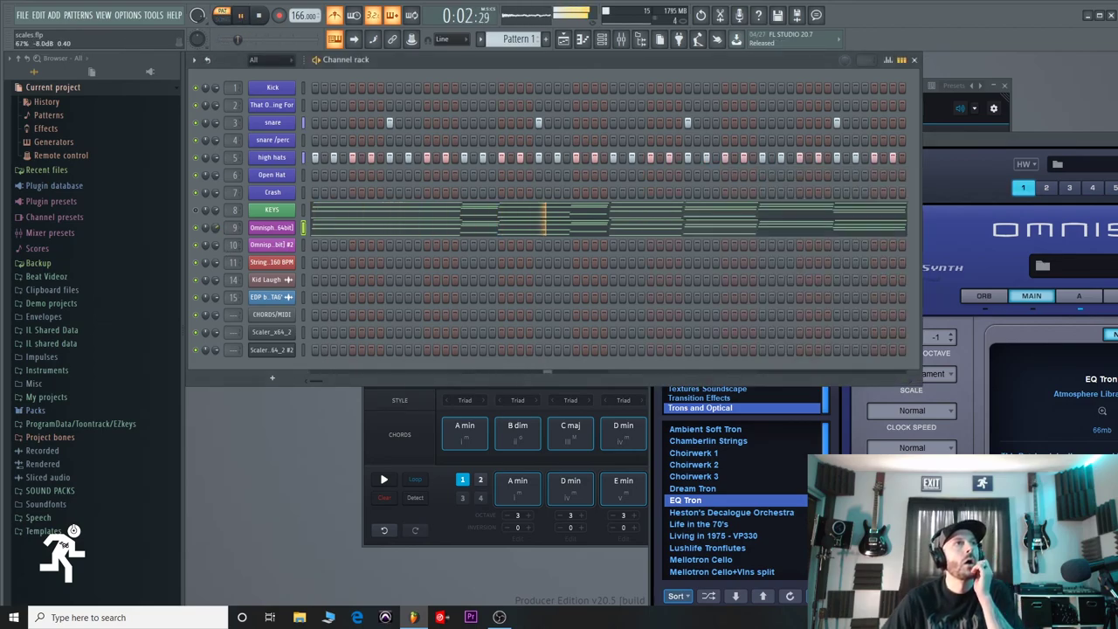
Audition the Life in the 70's, Living in 1975 - VP330 and Lushlife Tronflutes patches in Omnisphere during playback.
{"action": "left_click_drag", "start_coordinate": [1025, 137], "coordinate": [838, 80]}
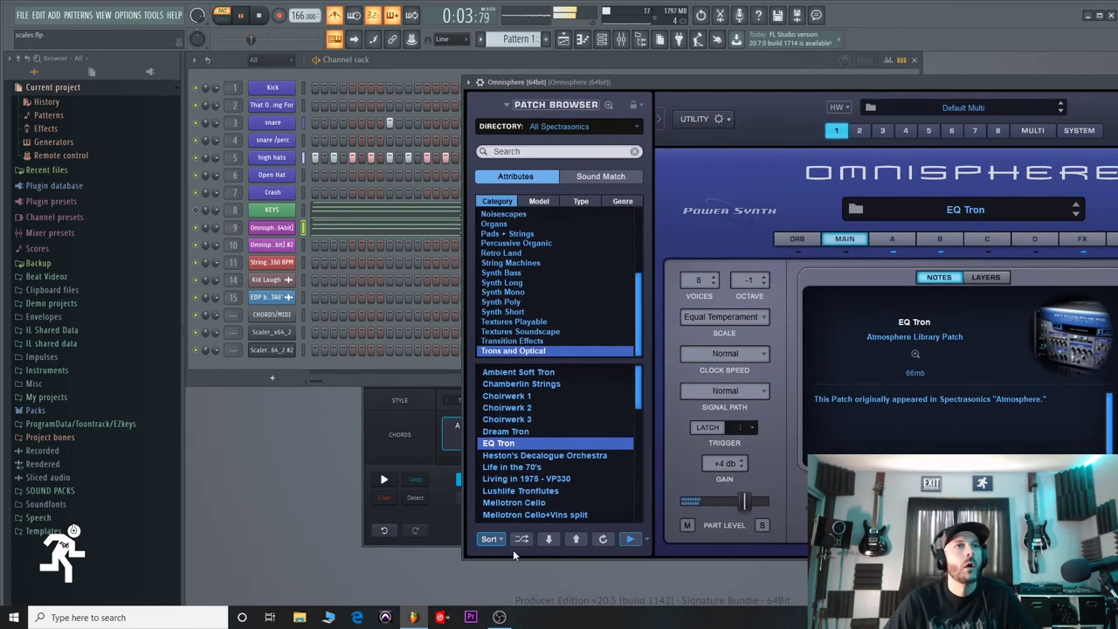
{"action": "left_click", "coordinate": [522, 468]}
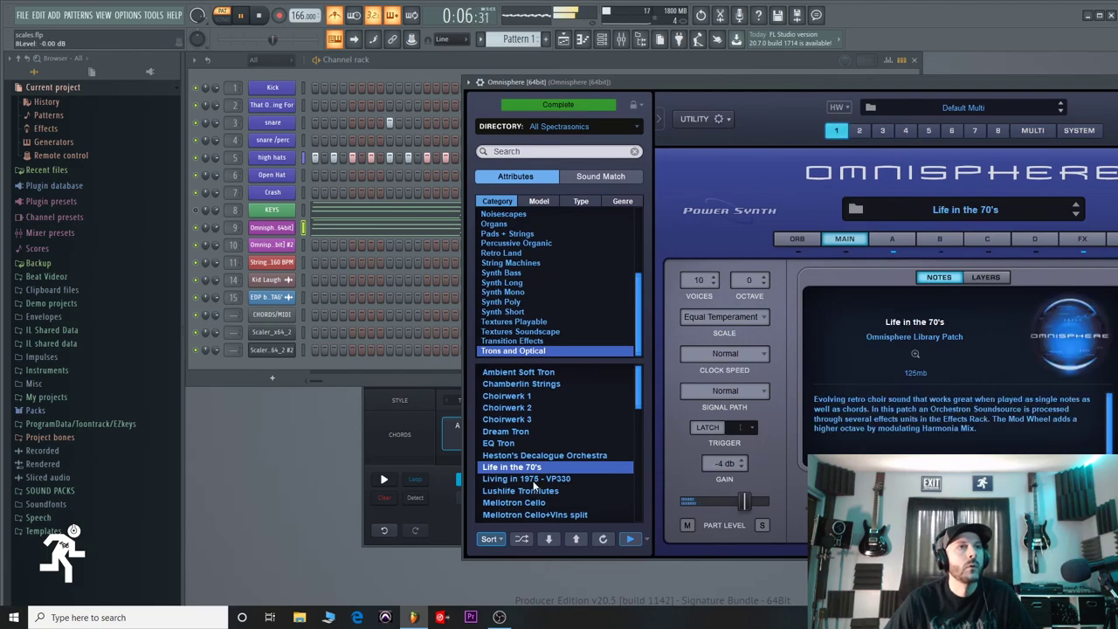
{"action": "key", "text": "Down"}
{"action": "key", "text": "Down"}
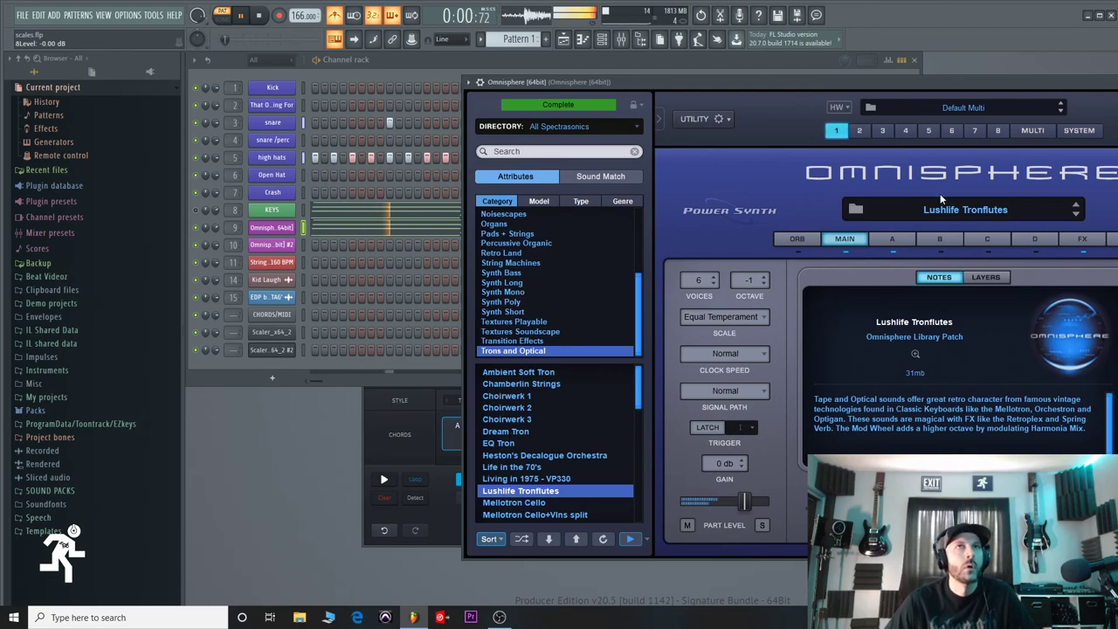
{"action": "left_click_drag", "start_coordinate": [998, 87], "coordinate": [777, 86]}
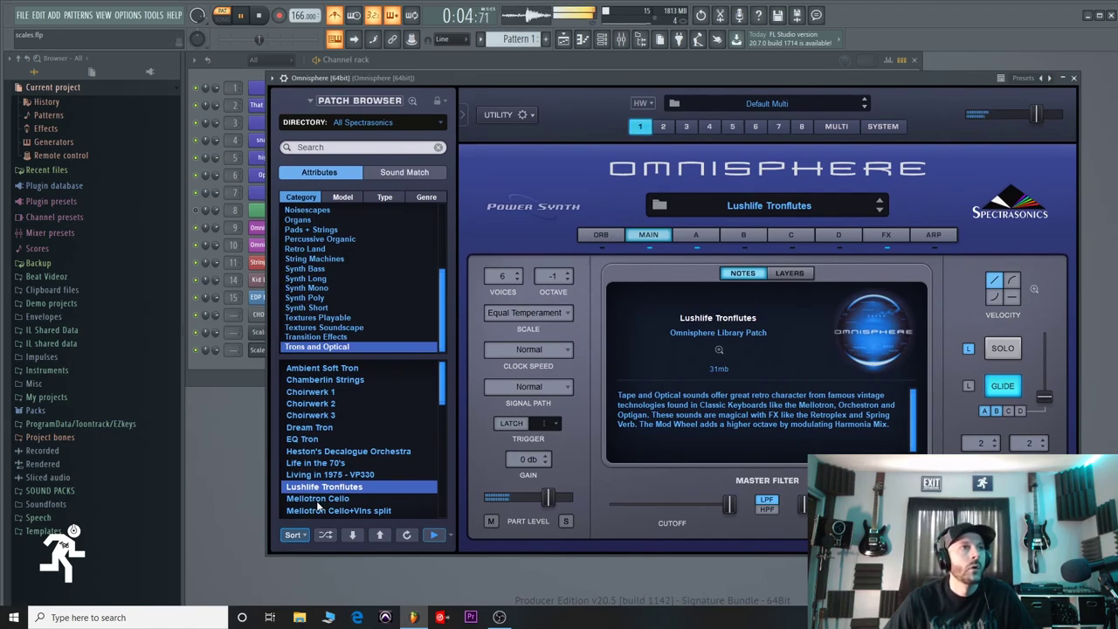
Try the Mellotron Cello patch, load Mellotron Cello+Vlns split instead, and close the Omnisphere window.
{"action": "left_click", "coordinate": [318, 501]}
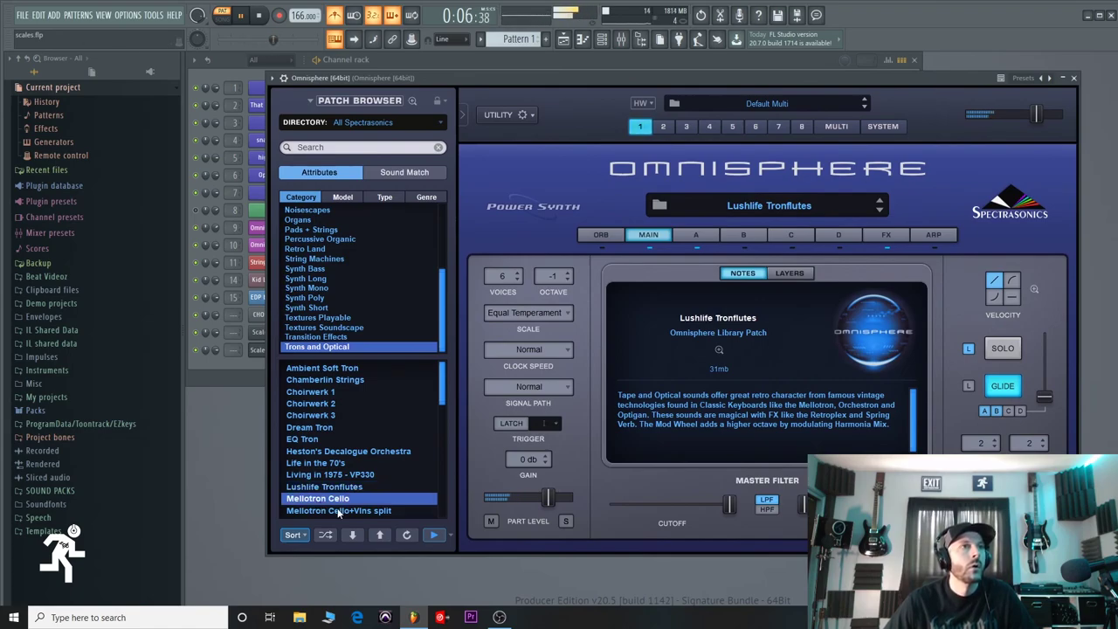
{"action": "left_click", "coordinate": [339, 512]}
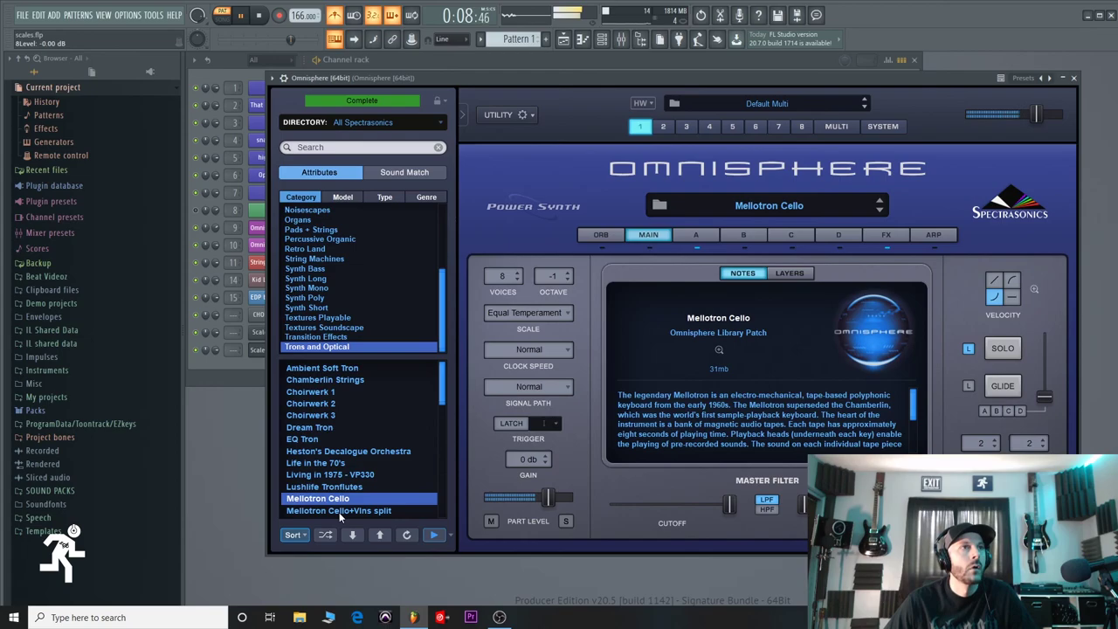
{"action": "scroll", "coordinate": [341, 461], "scroll_direction": "down", "scroll_amount": 3}
{"action": "scroll", "coordinate": [339, 446], "scroll_direction": "down", "scroll_amount": 1}
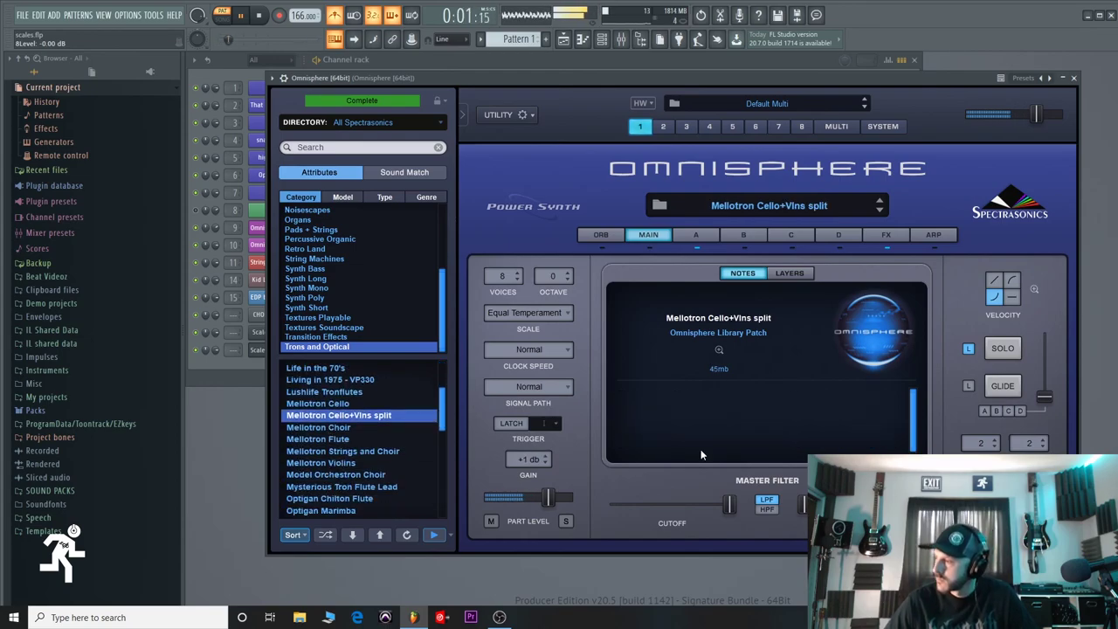
{"action": "left_click", "coordinate": [1074, 78]}
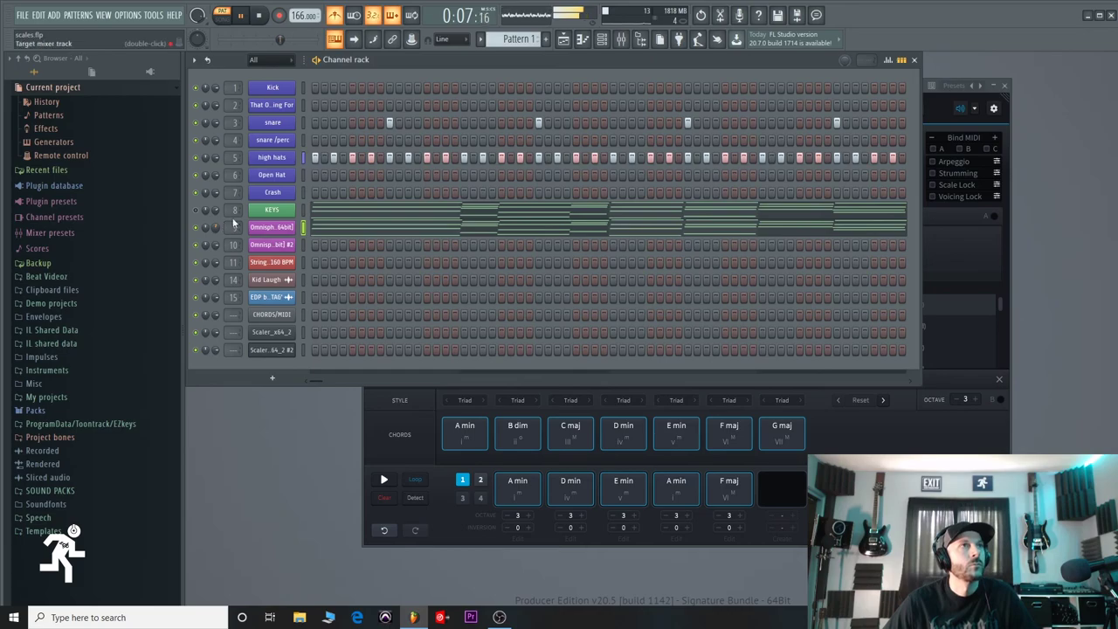
Place kick hits on steps 1, 17, 21, 33 and 51 of the pattern.
{"action": "left_click", "coordinate": [315, 88]}
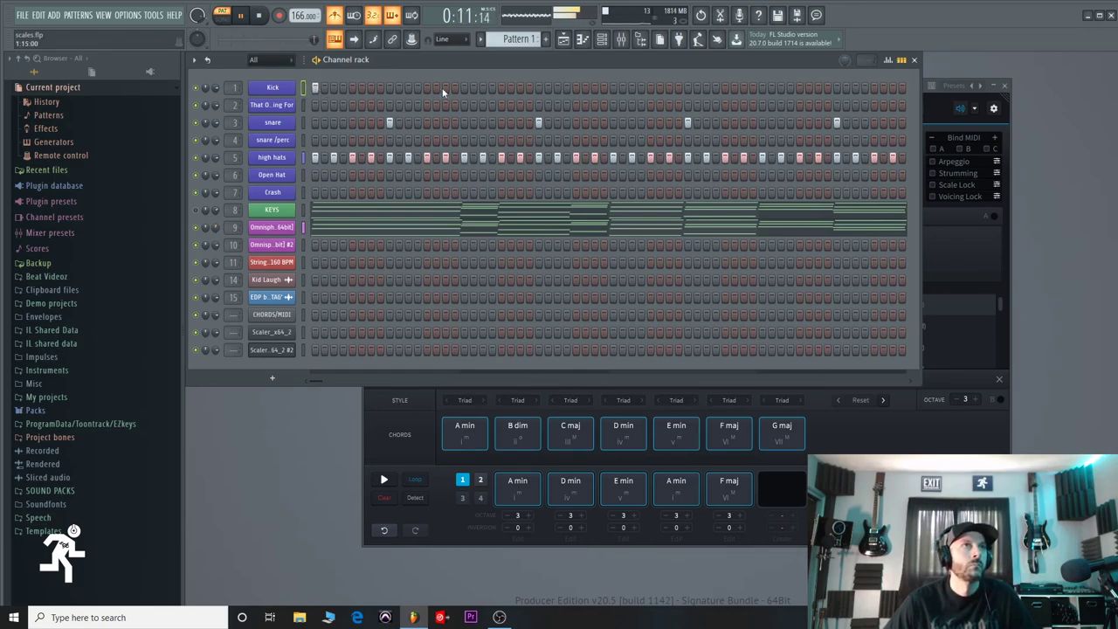
{"action": "left_click", "coordinate": [473, 87]}
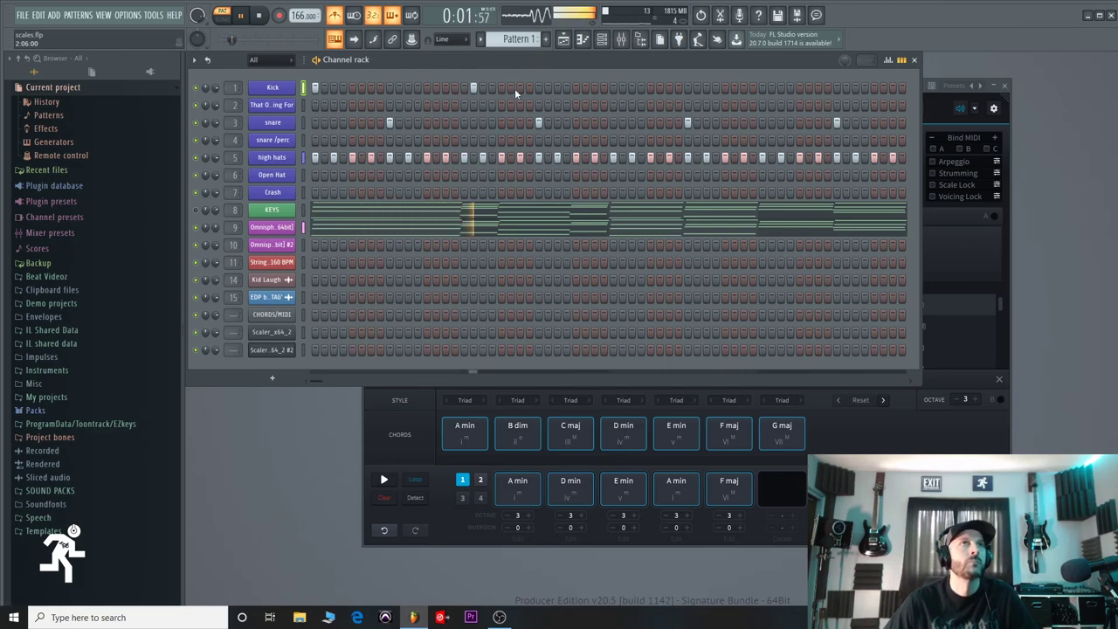
{"action": "left_click", "coordinate": [476, 89]}
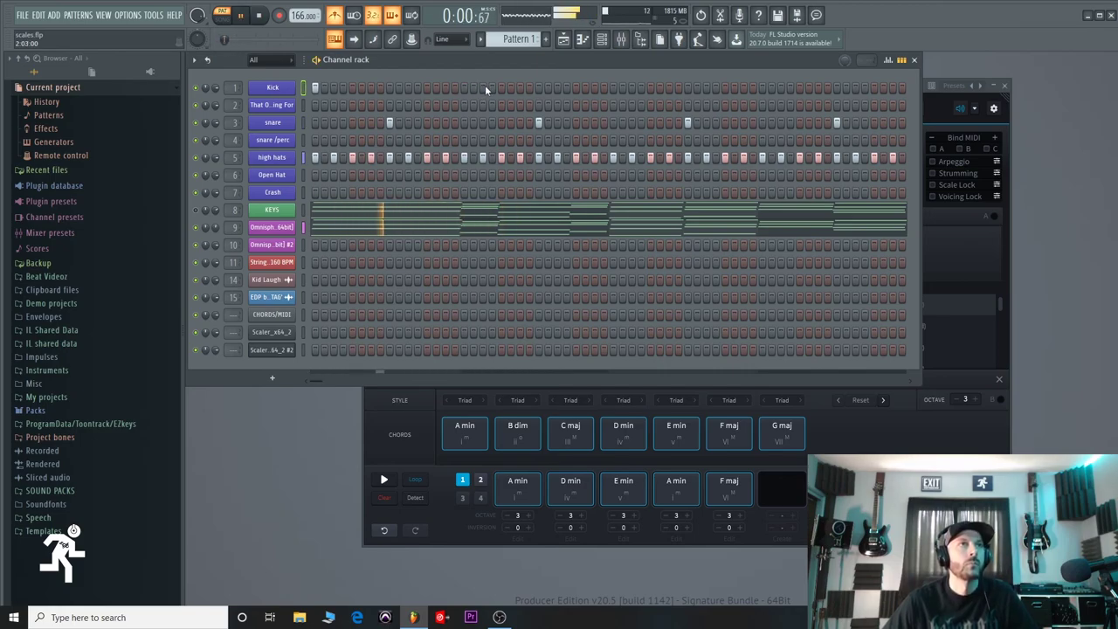
{"action": "key", "text": "space"}
{"action": "left_click", "coordinate": [502, 88]}
{"action": "key", "text": "space"}
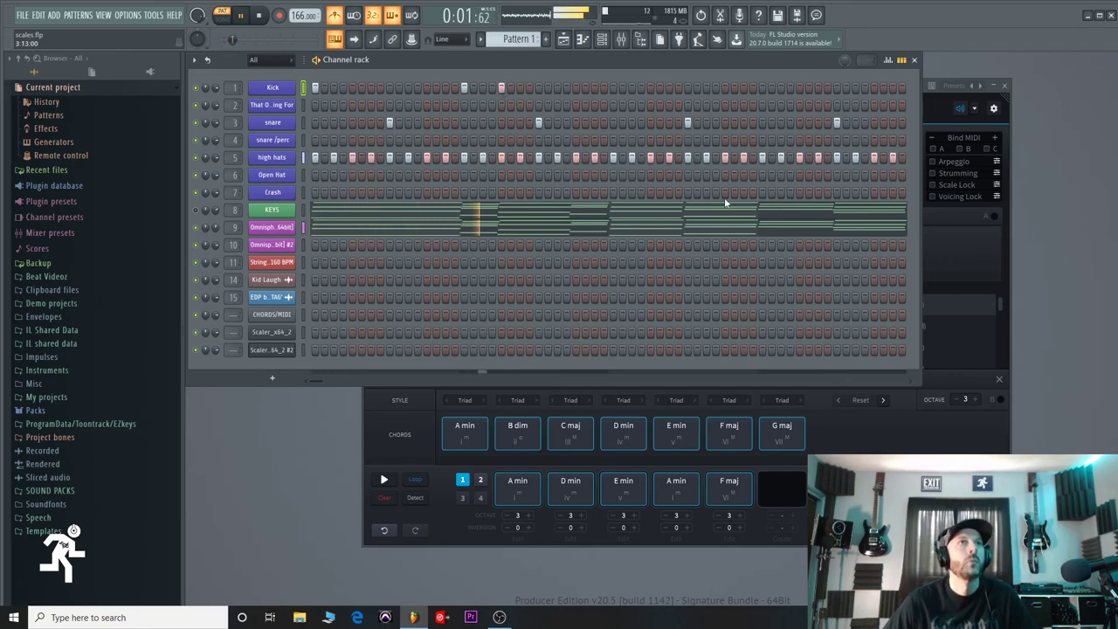
{"action": "left_click", "coordinate": [613, 88]}
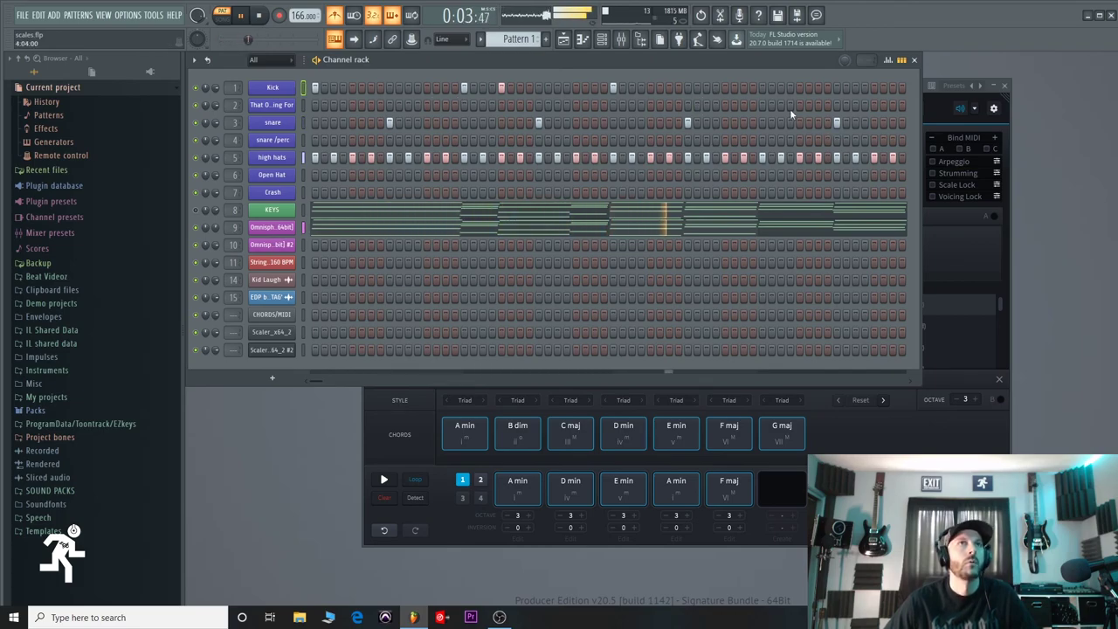
{"action": "left_click", "coordinate": [780, 87]}
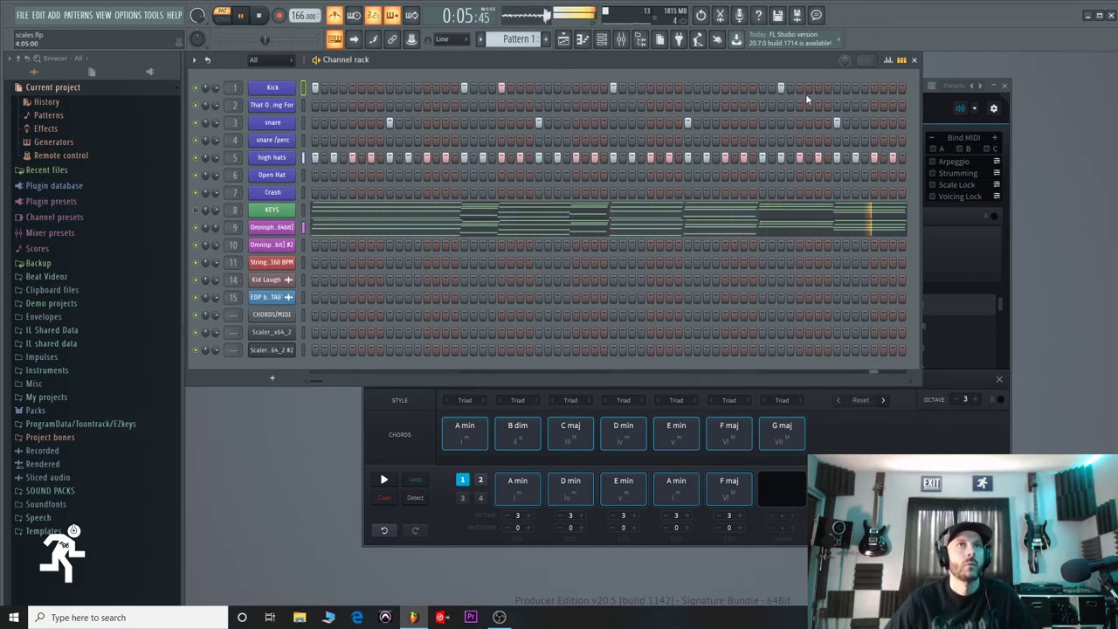
Extend the snare part in its piano roll across bars 5 to 8, with one hit halfway through each bar.
{"action": "right_click", "coordinate": [279, 122]}
{"action": "left_click", "coordinate": [325, 125]}
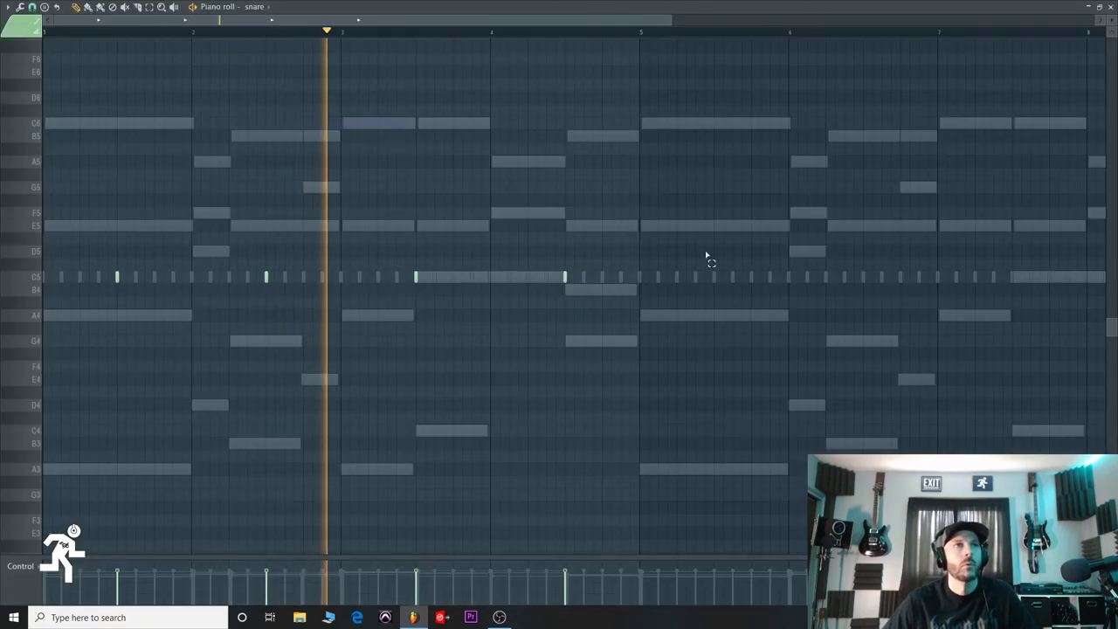
{"action": "left_click", "coordinate": [280, 277]}
{"action": "left_click", "coordinate": [430, 277]}
{"action": "left_click", "coordinate": [579, 277]}
{"action": "left_click", "coordinate": [729, 277]}
{"action": "left_click_drag", "start_coordinate": [745, 280], "coordinate": [991, 269]}
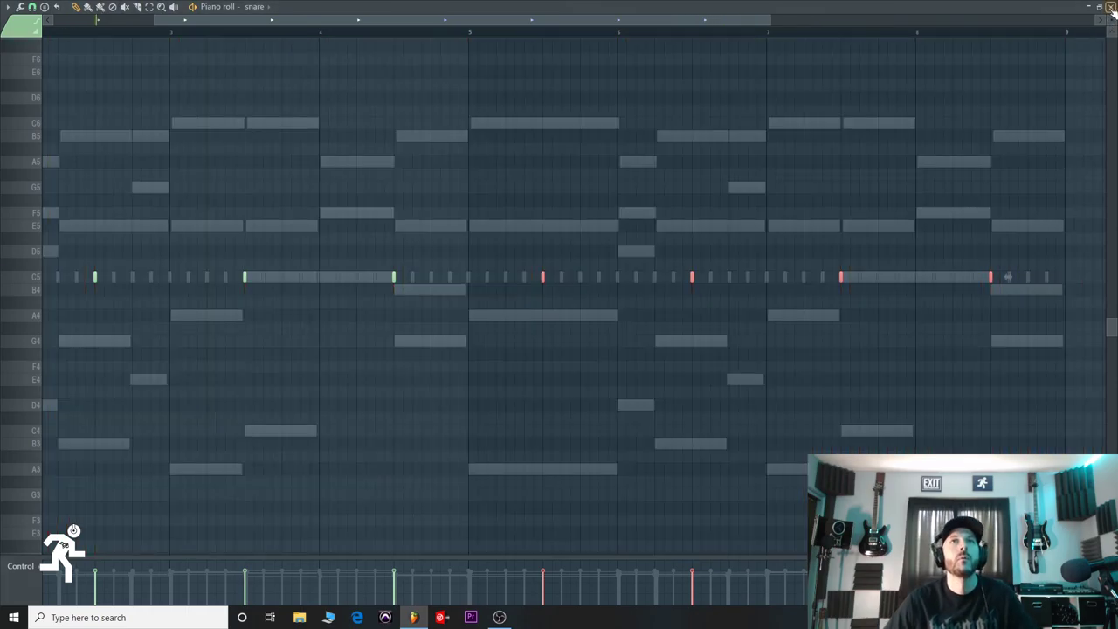
{"action": "left_click", "coordinate": [1110, 7]}
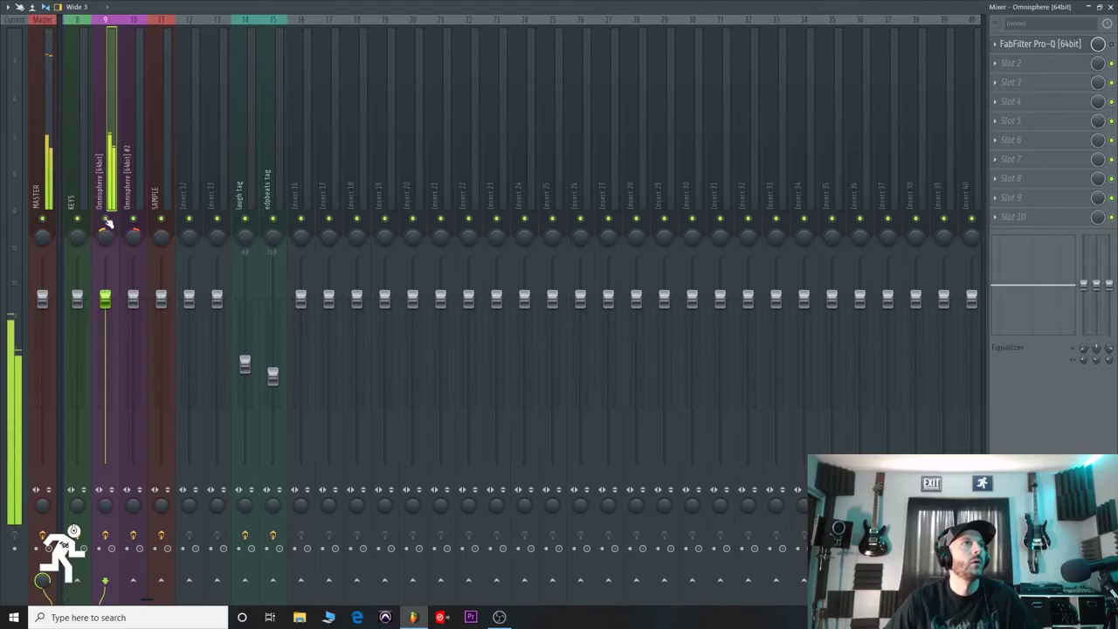
Add RC-20 Retro Color to slot 2 of the Omnisphere mixer track and load its Vinyl 2 preset.
{"action": "left_click", "coordinate": [1040, 63]}
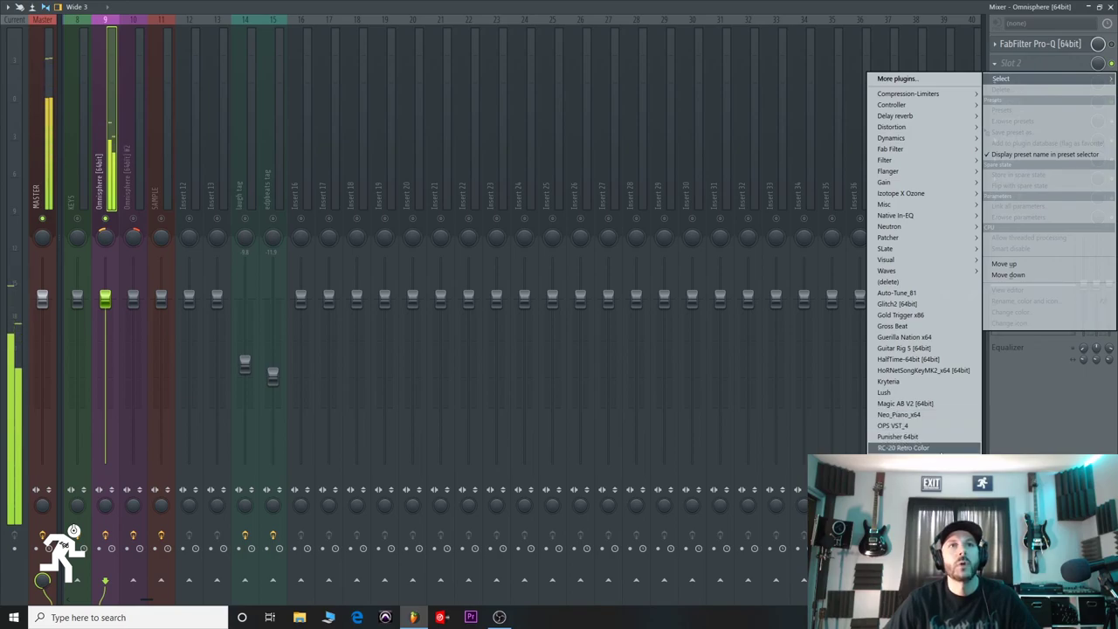
{"action": "left_click", "coordinate": [940, 448]}
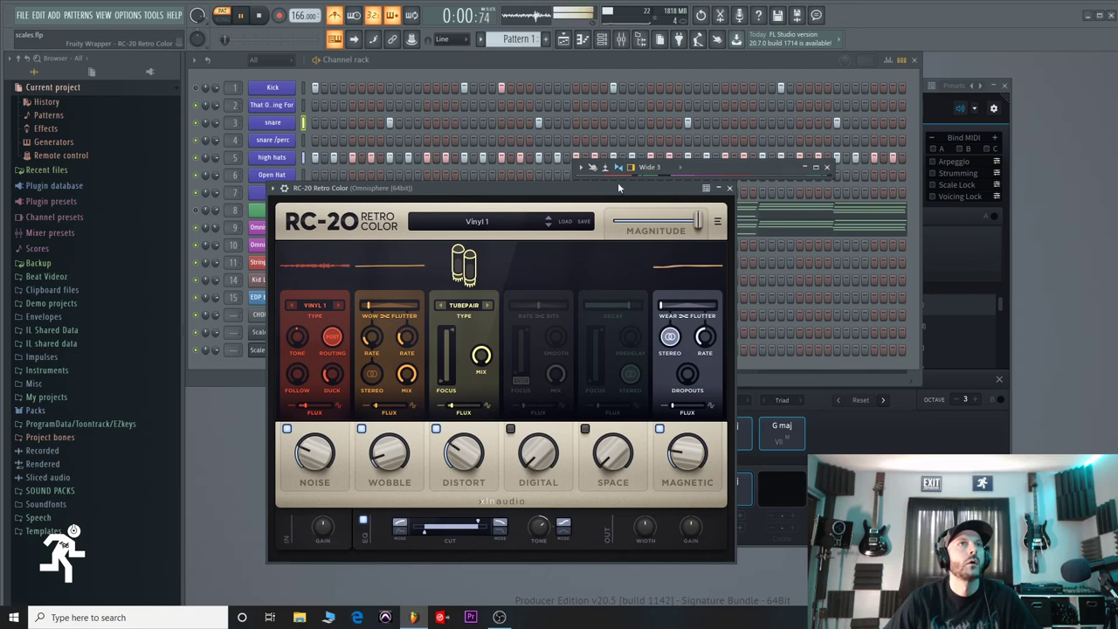
{"action": "left_click_drag", "start_coordinate": [615, 185], "coordinate": [639, 146]}
{"action": "left_click", "coordinate": [573, 187]}
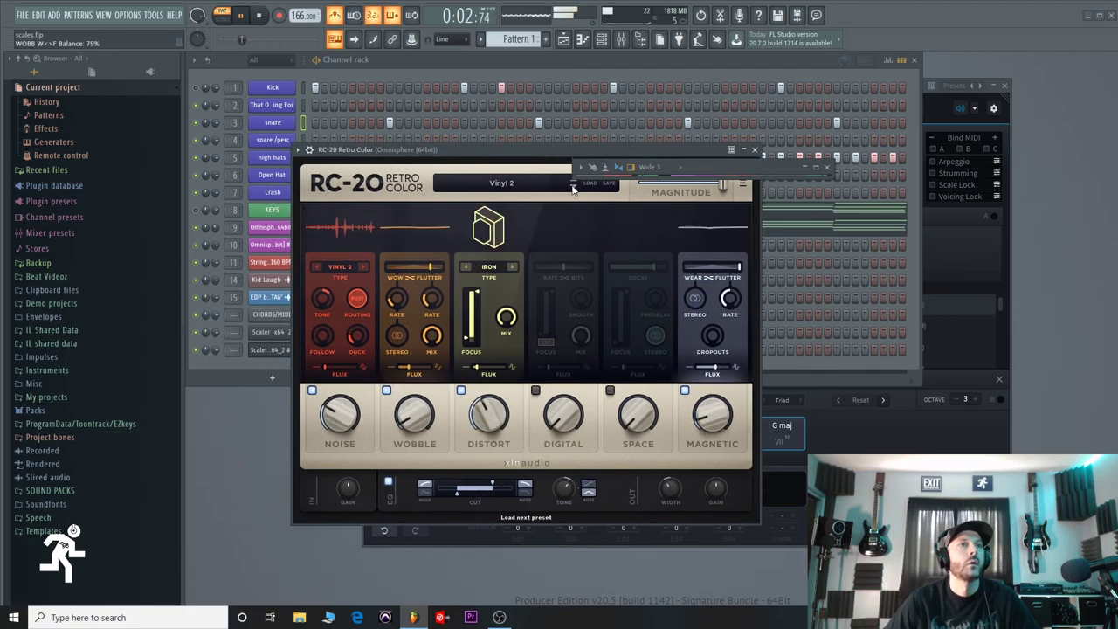
In RC-20 Retro Color, set Noise to 5% and Distort to 20%, adjust Wobble, and turn on Space at 0%.
{"action": "left_click_drag", "start_coordinate": [333, 420], "coordinate": [329, 447]}
{"action": "left_click_drag", "start_coordinate": [414, 422], "coordinate": [414, 412]}
{"action": "left_click_drag", "start_coordinate": [336, 421], "coordinate": [334, 432]}
{"action": "left_click_drag", "start_coordinate": [490, 414], "coordinate": [490, 438]}
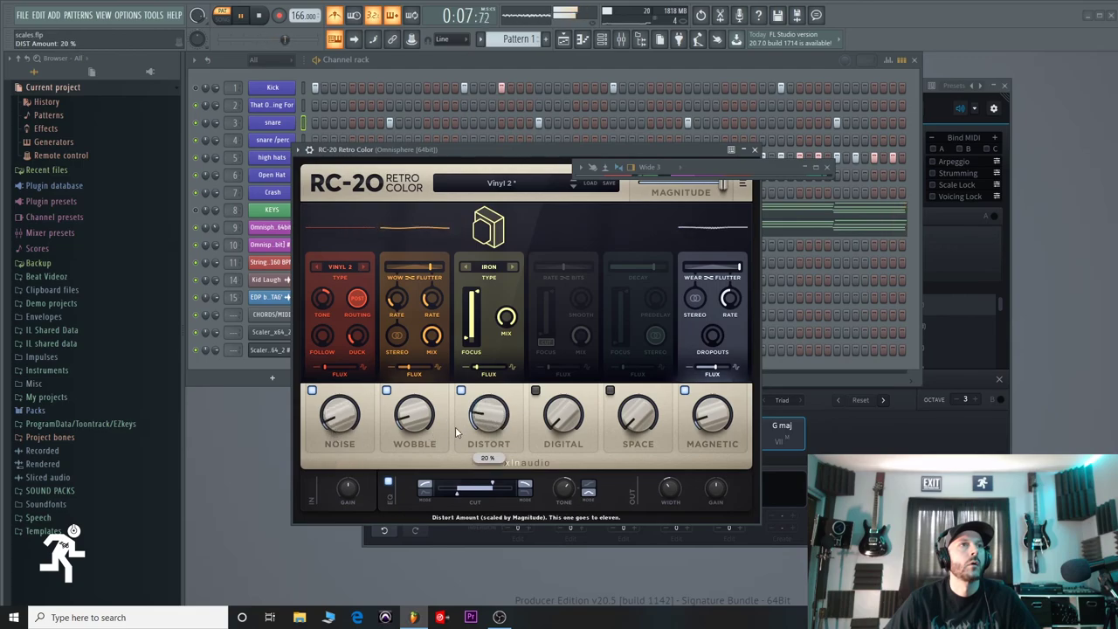
{"action": "left_click", "coordinate": [638, 427]}
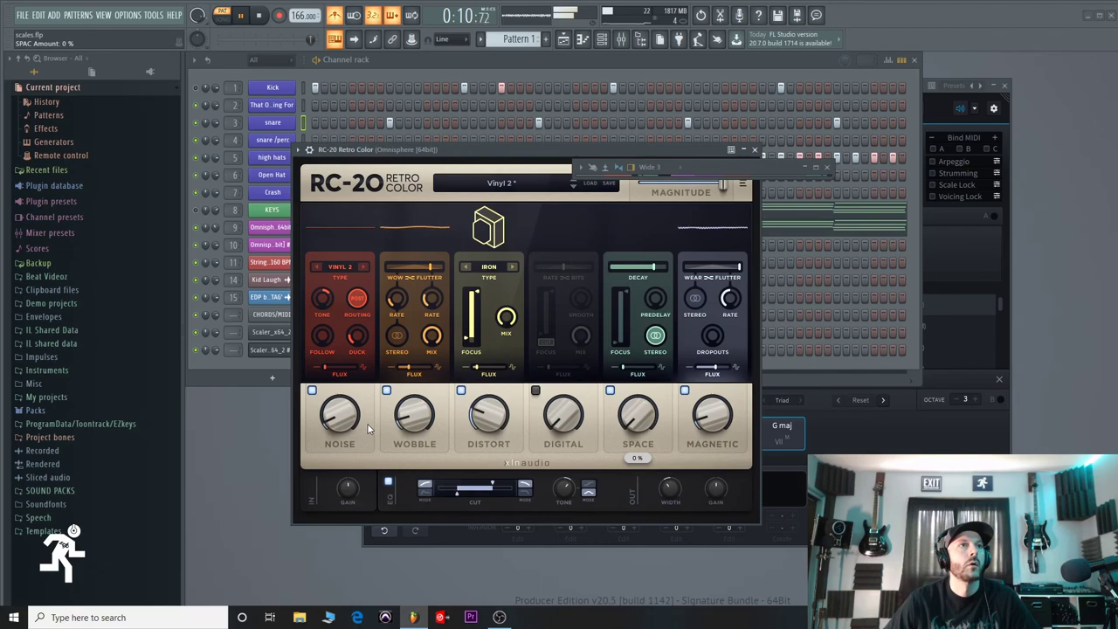
{"action": "left_click_drag", "start_coordinate": [333, 426], "coordinate": [333, 432]}
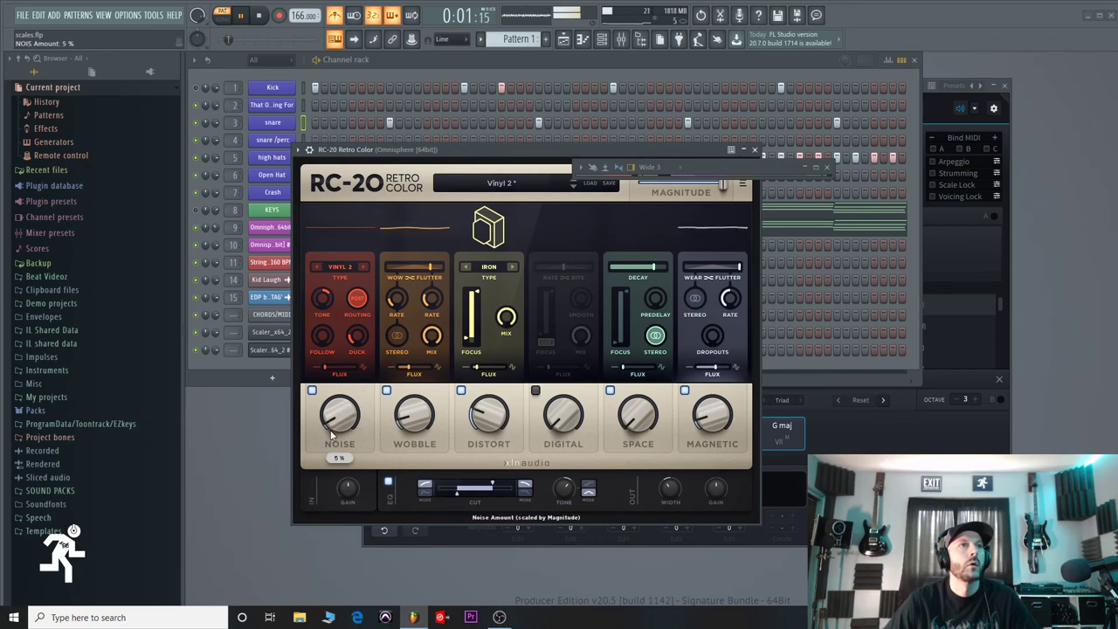
Set RC-20's noise type to 7.5", its wow/flutter balance to 70%, and its distortion to Crunch at 8%.
{"action": "left_click", "coordinate": [364, 267]}
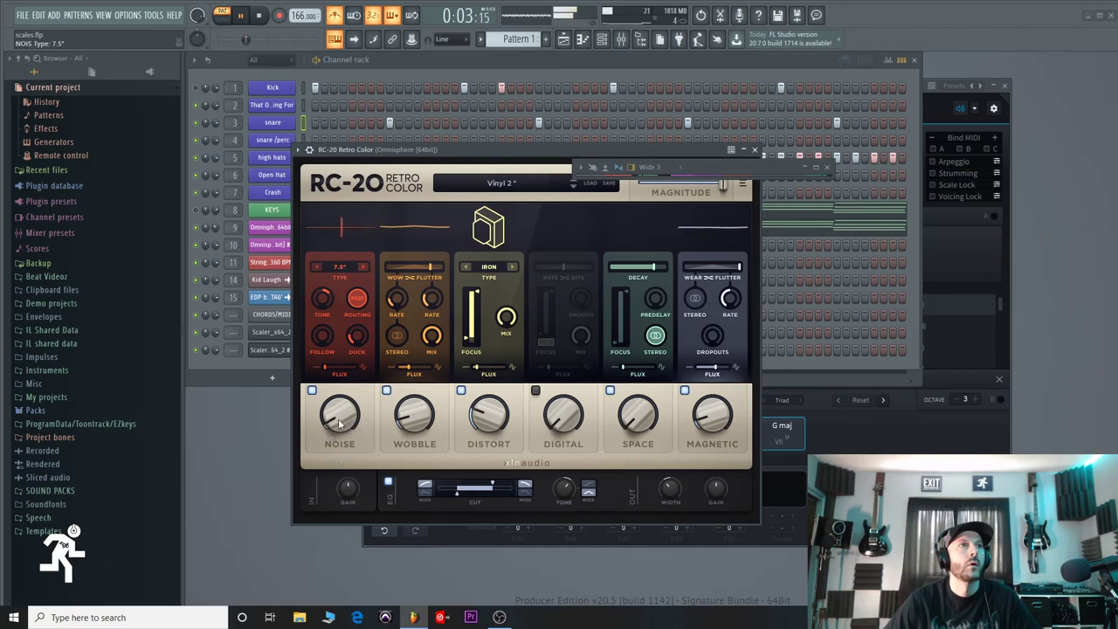
{"action": "left_click_drag", "start_coordinate": [430, 268], "coordinate": [425, 268]}
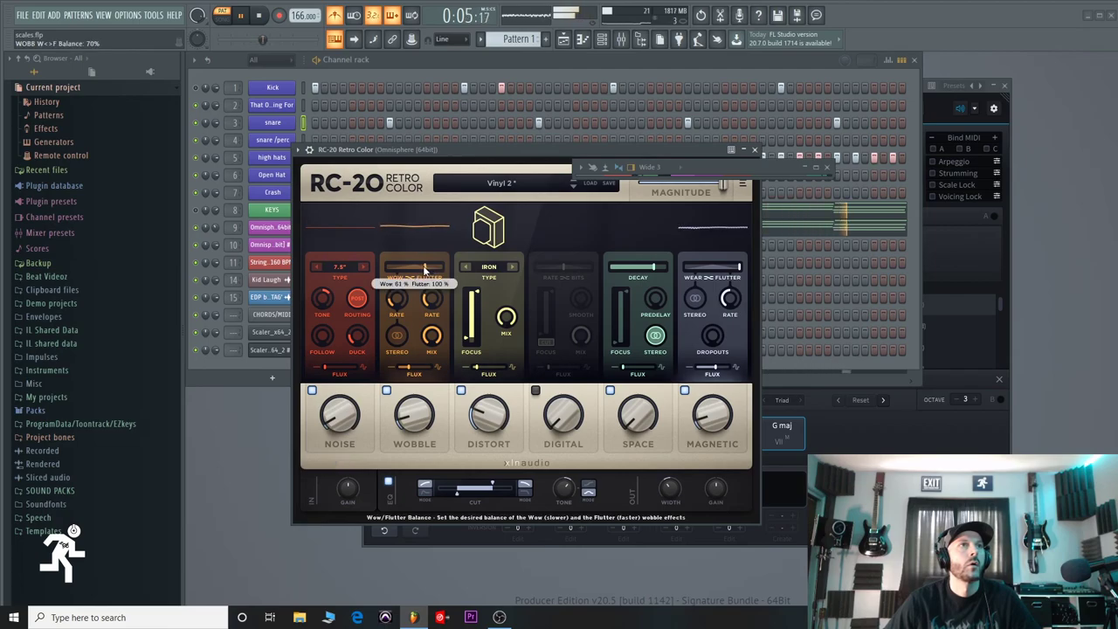
{"action": "left_click", "coordinate": [513, 267]}
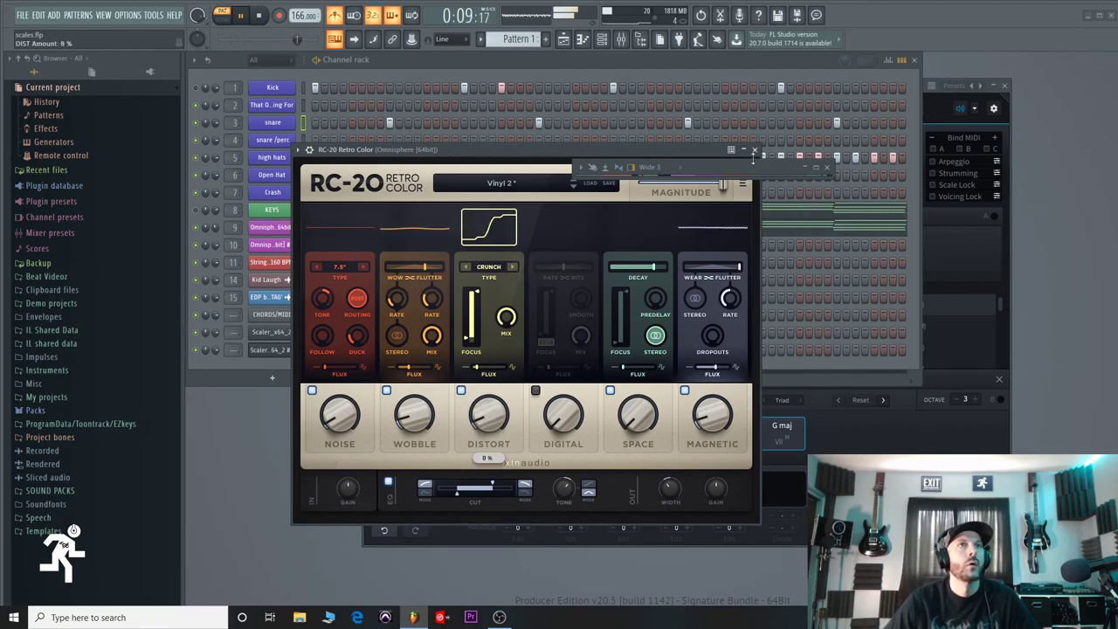
Raise the low cut in FabFilter Pro-Q on the Omnisphere mixer track to about 94 Hz.
{"action": "left_click", "coordinate": [818, 172]}
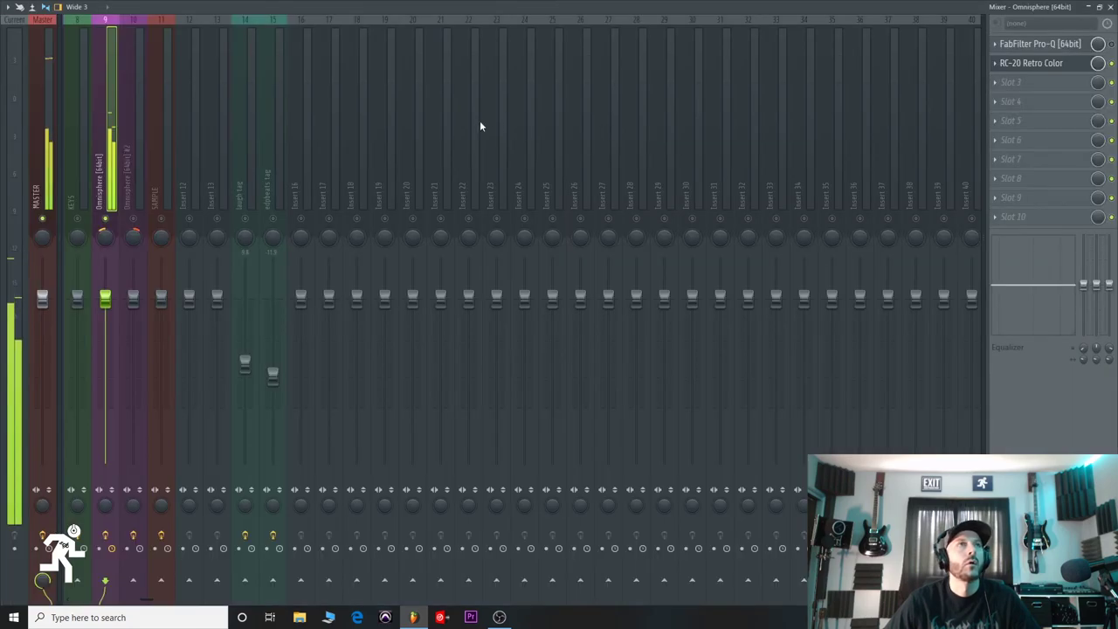
{"action": "left_click", "coordinate": [1055, 46]}
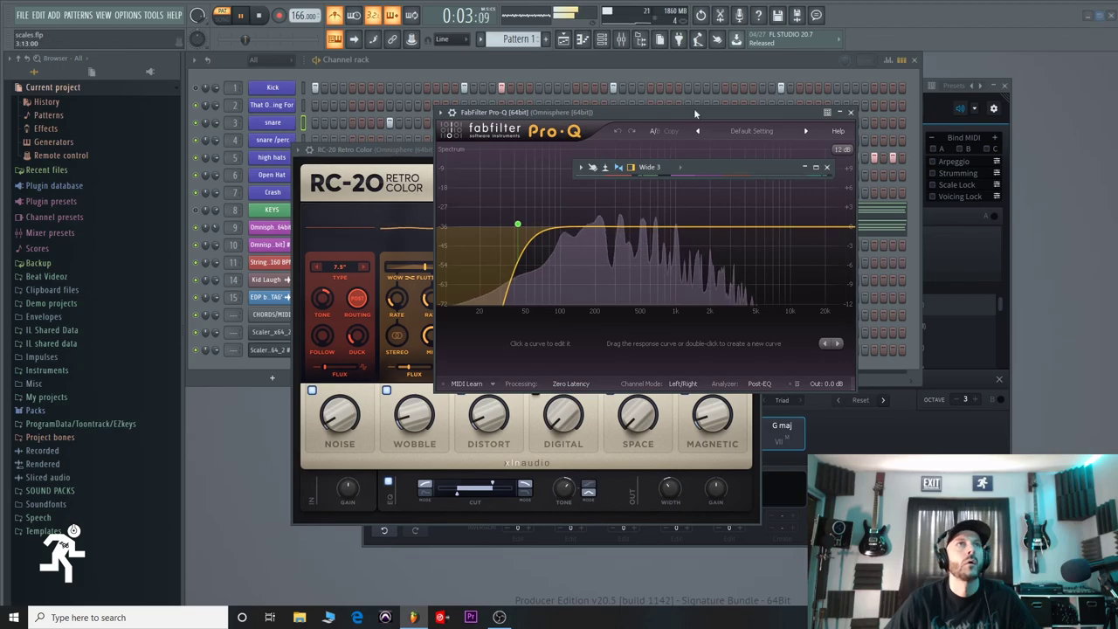
{"action": "left_click_drag", "start_coordinate": [518, 224], "coordinate": [561, 227]}
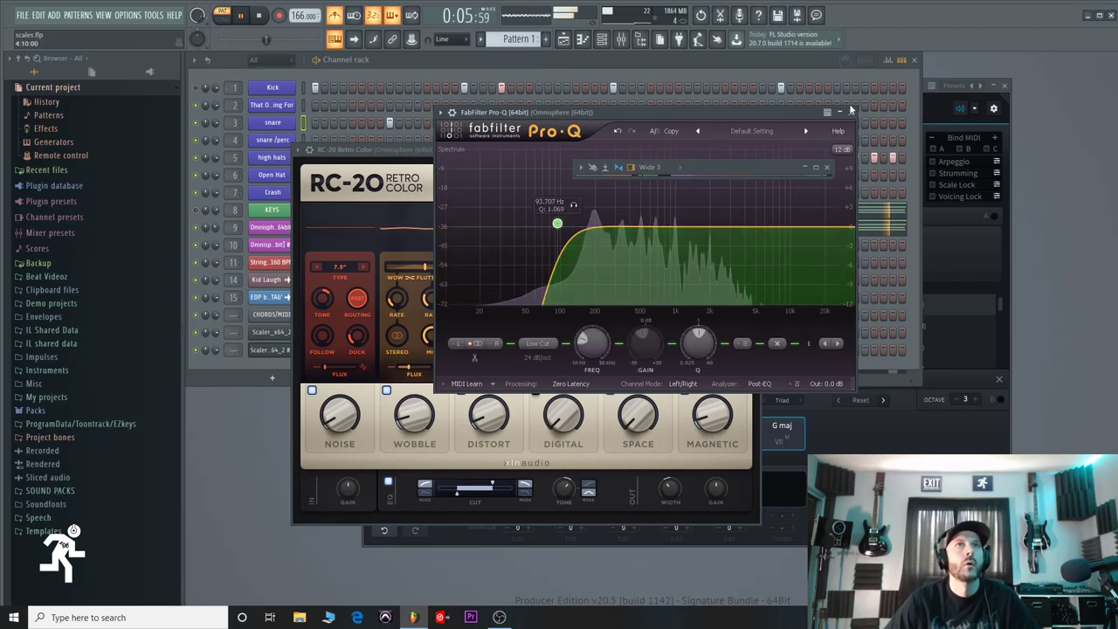
Close the Pro-Q, mixer and RC-20 windows and bring the channel rack back in front of Scaler.
{"action": "left_click", "coordinate": [851, 113]}
{"action": "left_click", "coordinate": [826, 167]}
{"action": "left_click", "coordinate": [754, 150]}
{"action": "left_click", "coordinate": [914, 59]}
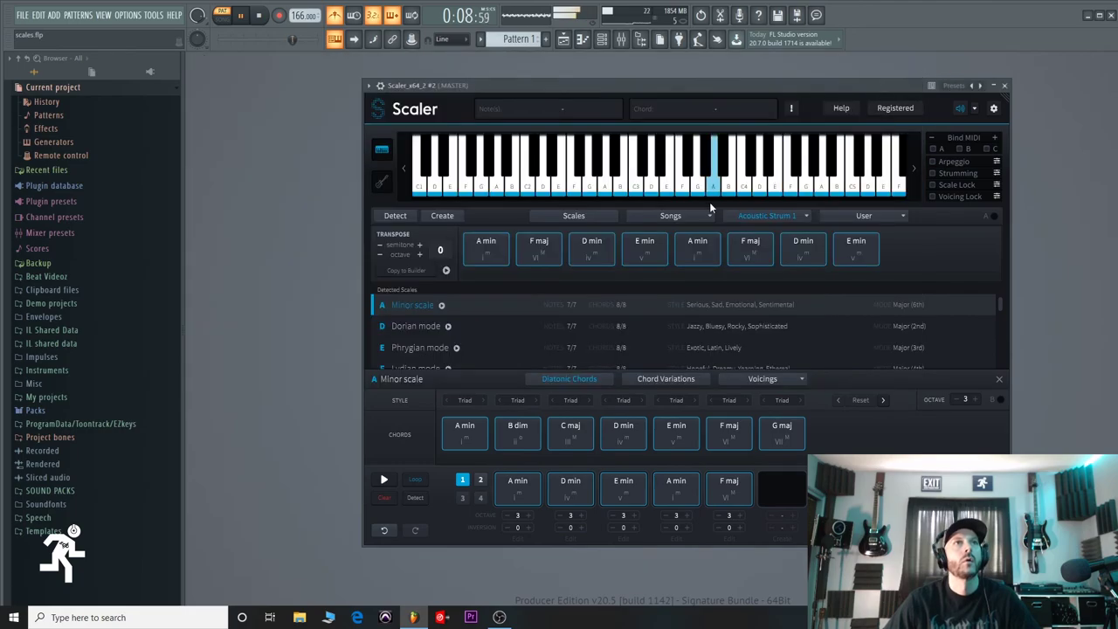
{"action": "left_click", "coordinate": [602, 38]}
Play the pattern, close the HalfTime window of the KEYS track, and adjust the KEYS channel's volume.
{"action": "key", "text": "space"}
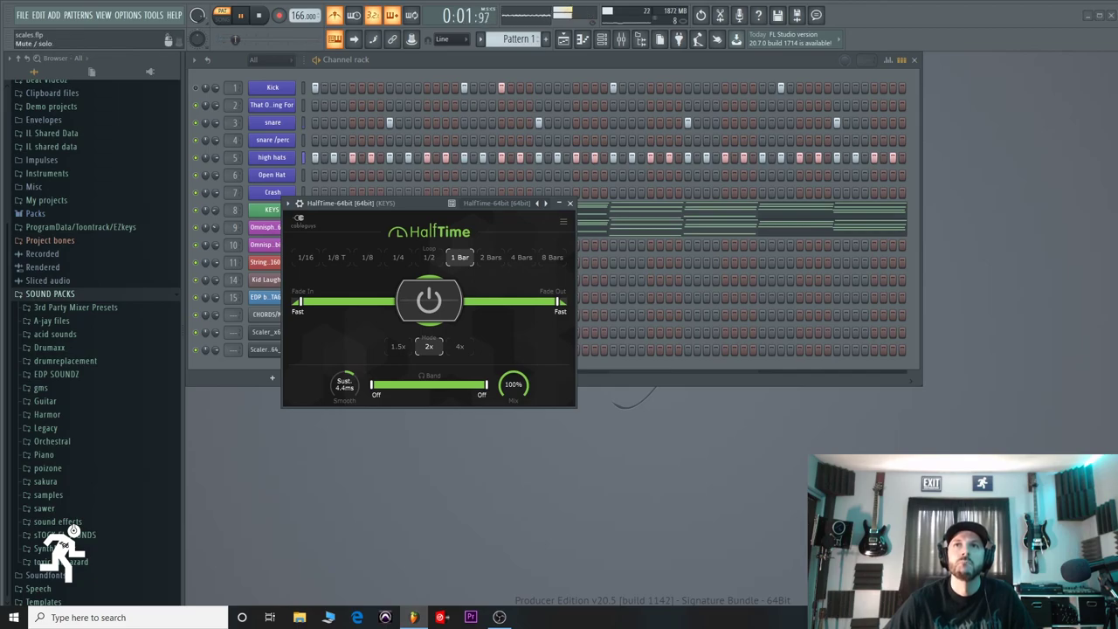
{"action": "left_click", "coordinate": [570, 203]}
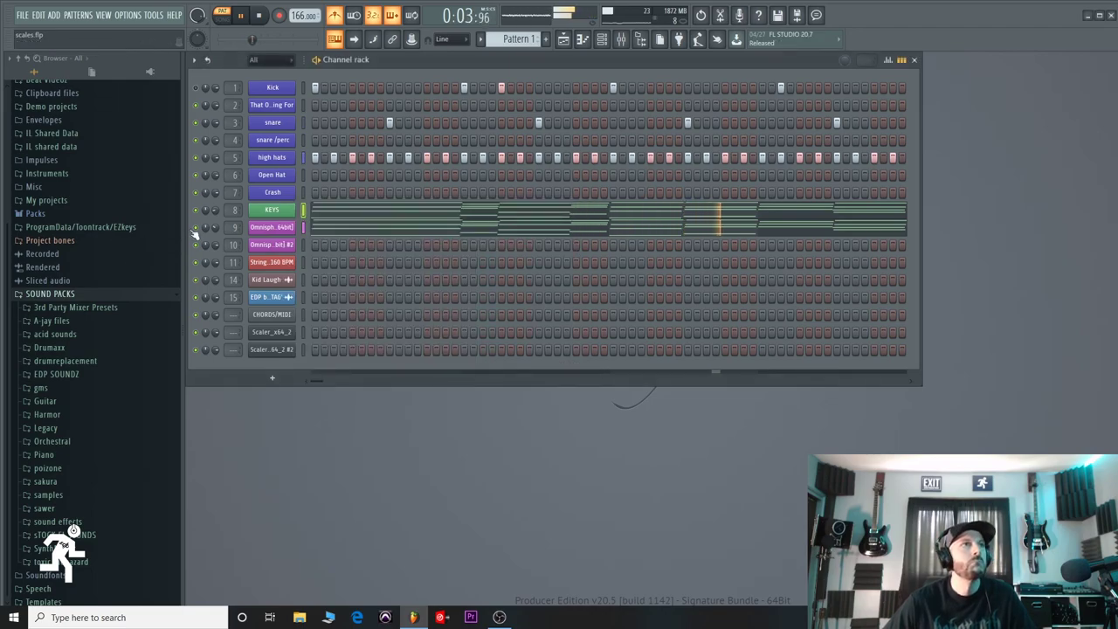
{"action": "left_click_drag", "start_coordinate": [215, 211], "coordinate": [218, 232]}
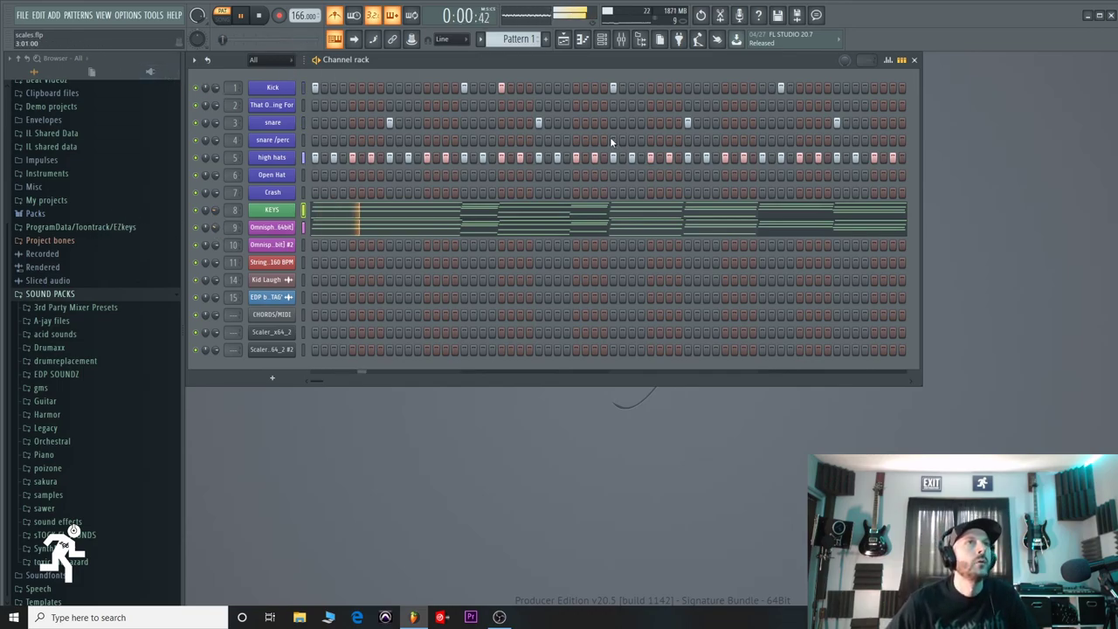
Move the kick hit from step 17 to step 11 and audition the pattern.
{"action": "key", "text": "space"}
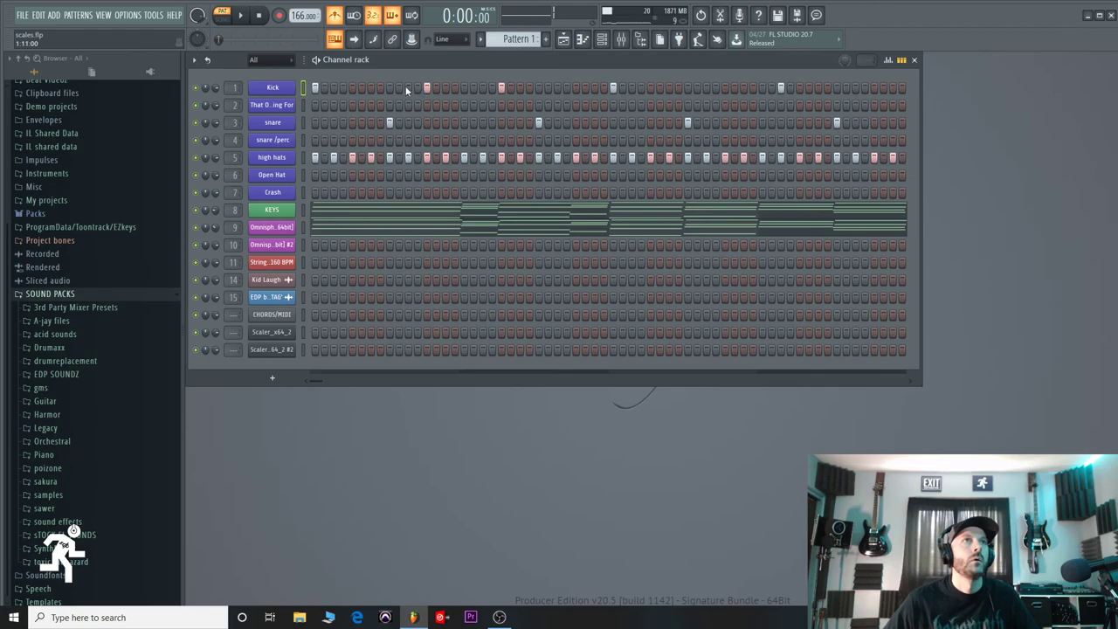
{"action": "key", "text": "space"}
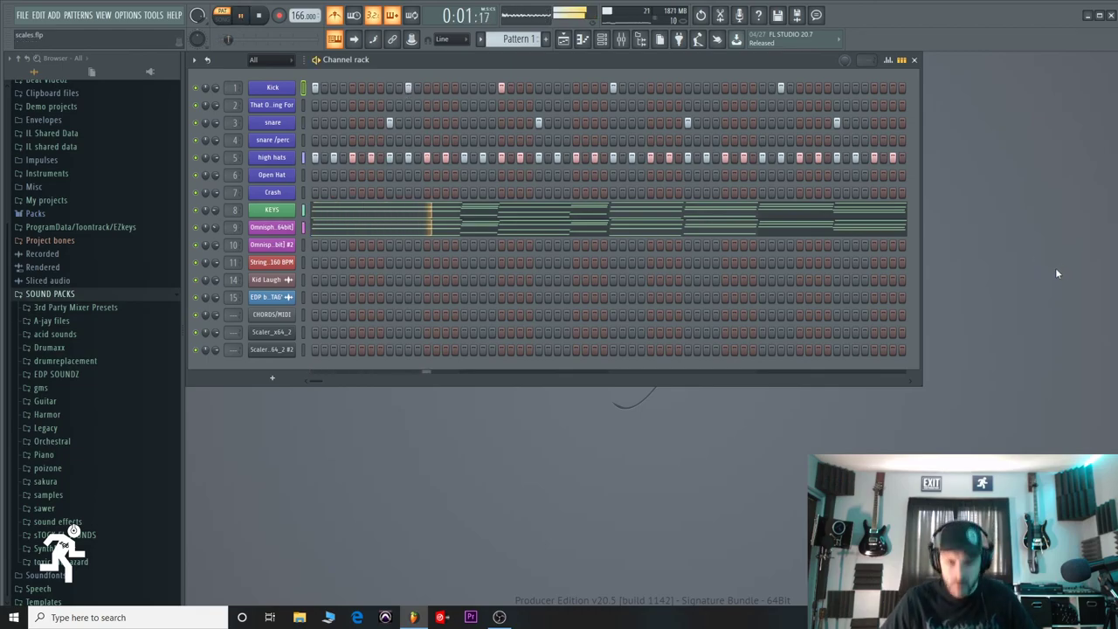
{"action": "key", "text": "space"}
{"action": "key", "text": "space"}
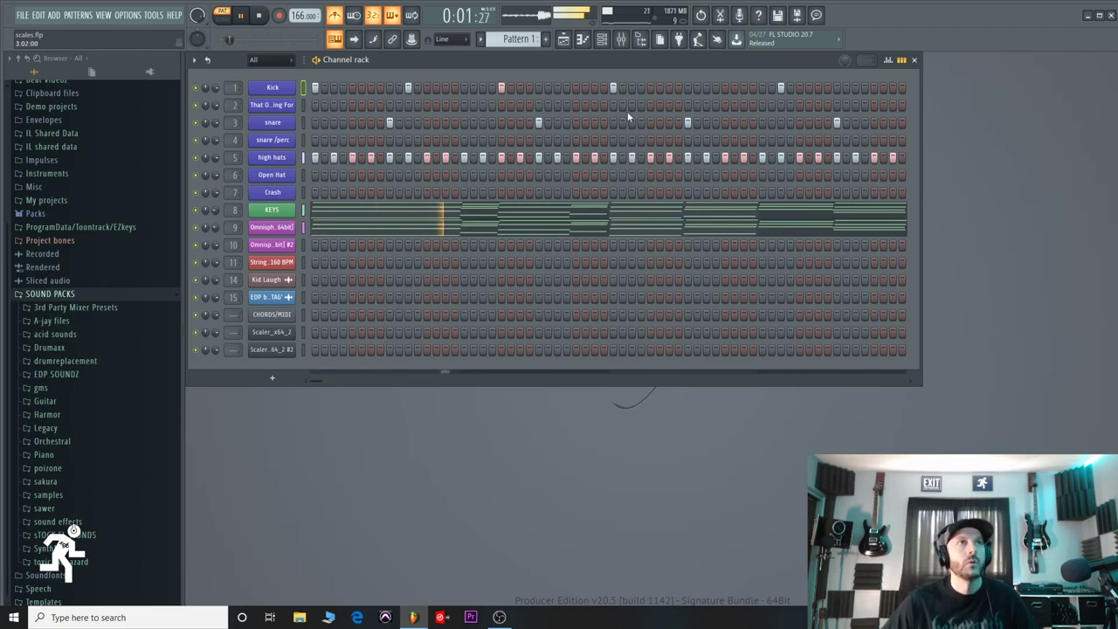
Add kick hits on steps 37 and 43 and audition the pattern.
{"action": "key", "text": "space"}
{"action": "key", "text": "space"}
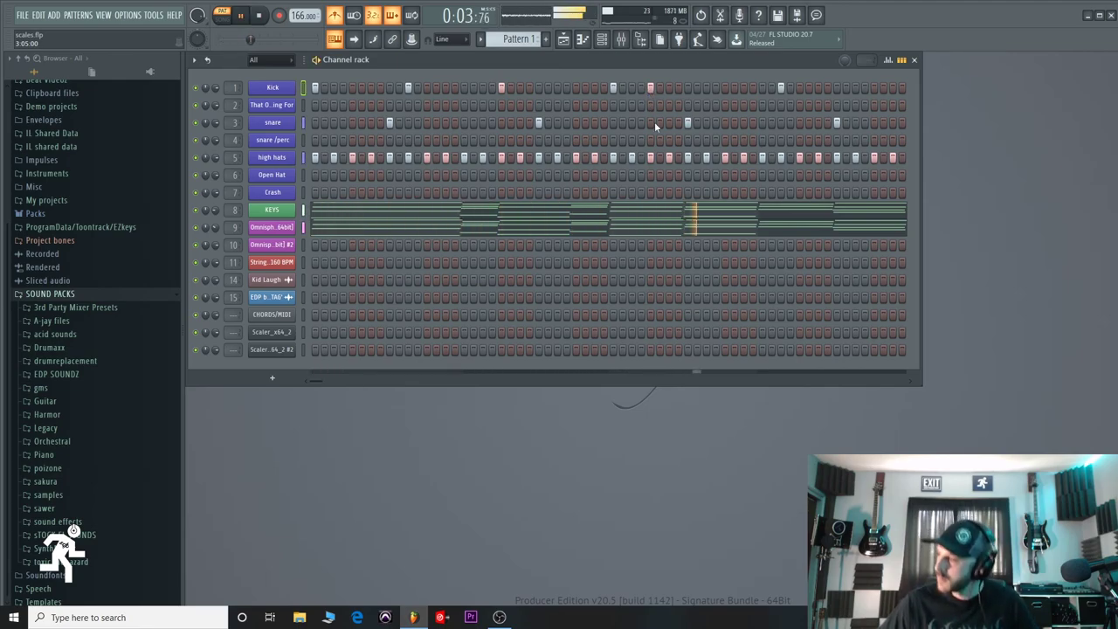
{"action": "key", "text": "space"}
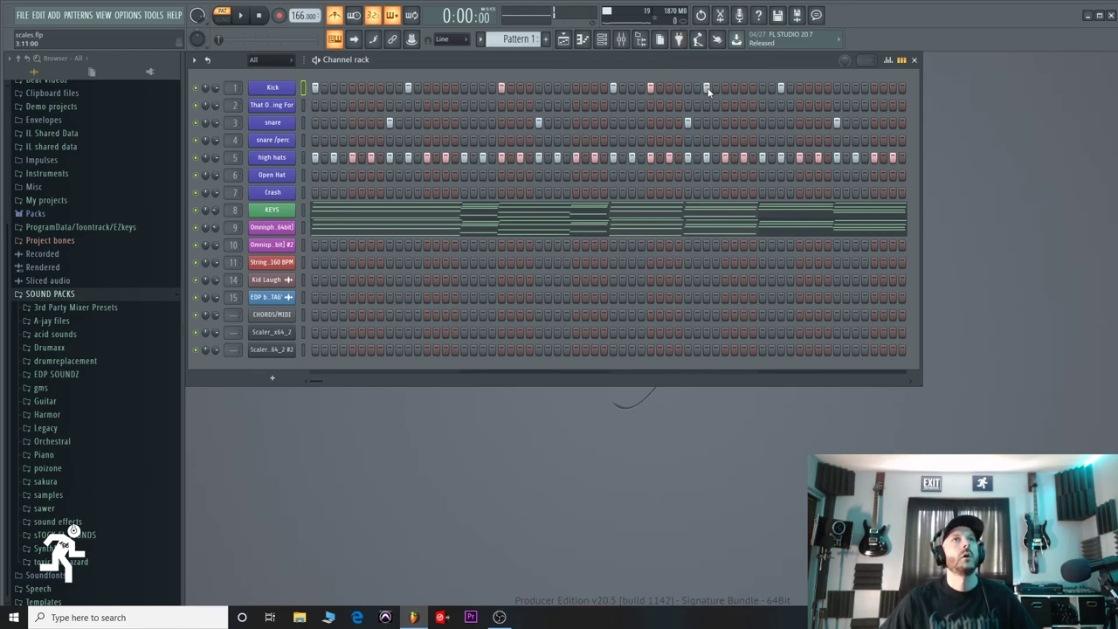
{"action": "key", "text": "space"}
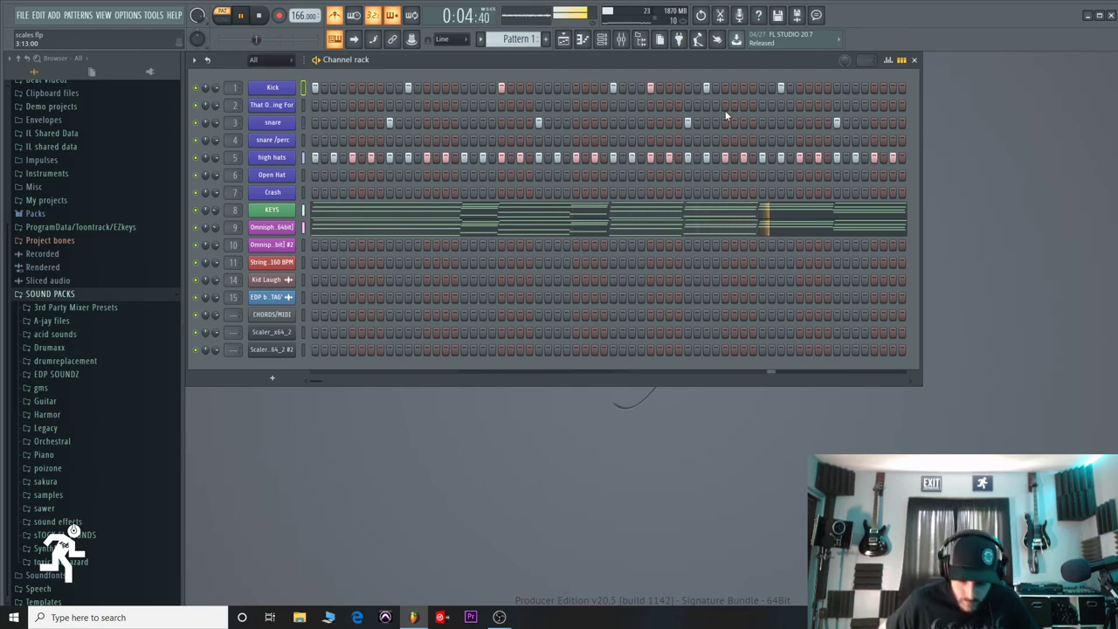
{"action": "key", "text": "space"}
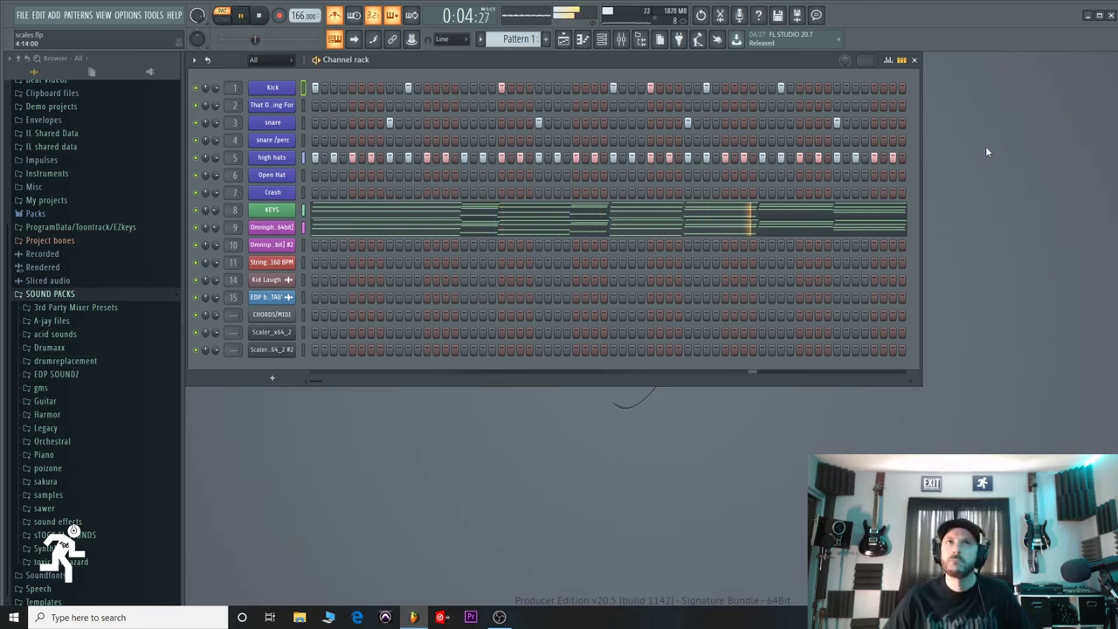
{"action": "key", "text": "space"}
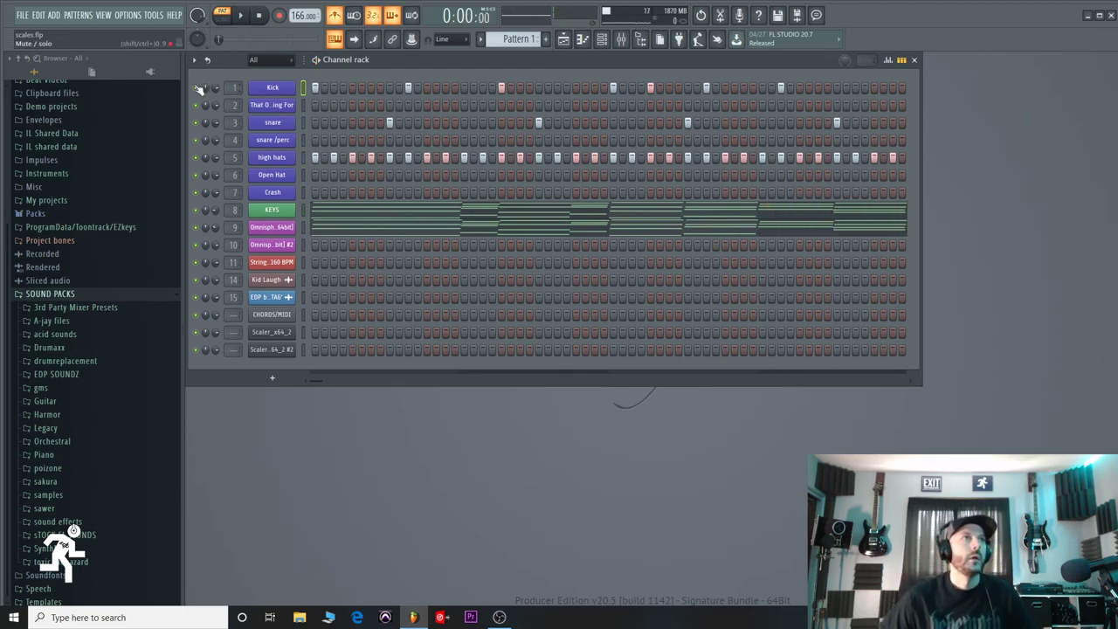
Place the bass line A3, D4, B3, A3, C4 in the 808 channel's piano roll, repeated from bar 5.
{"action": "left_click", "coordinate": [347, 201]}
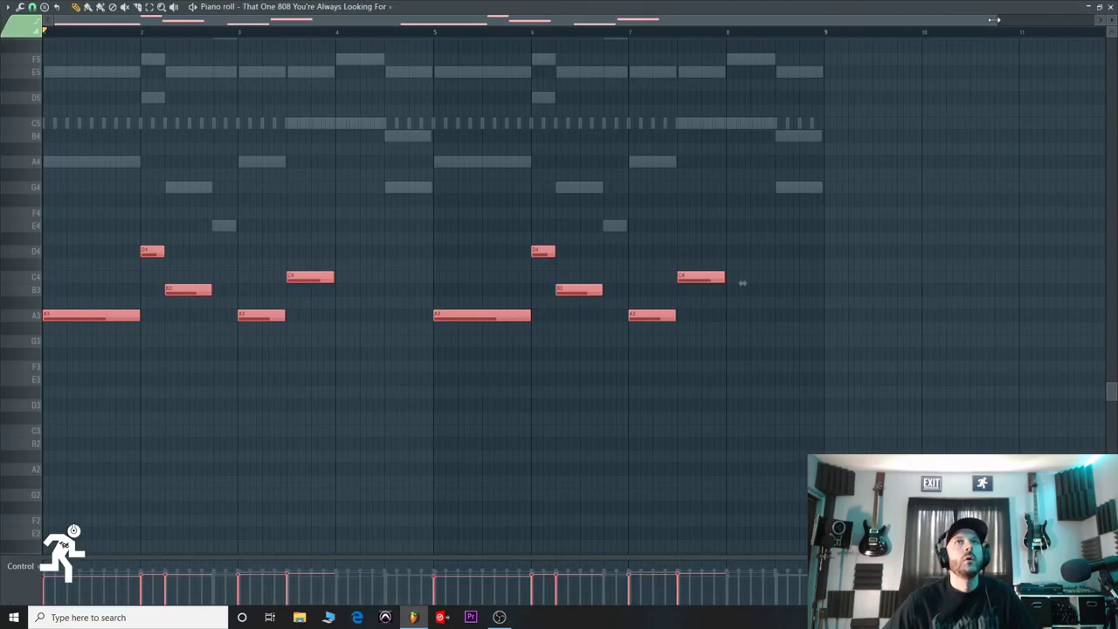
{"action": "left_click_drag", "start_coordinate": [994, 19], "coordinate": [971, 20]}
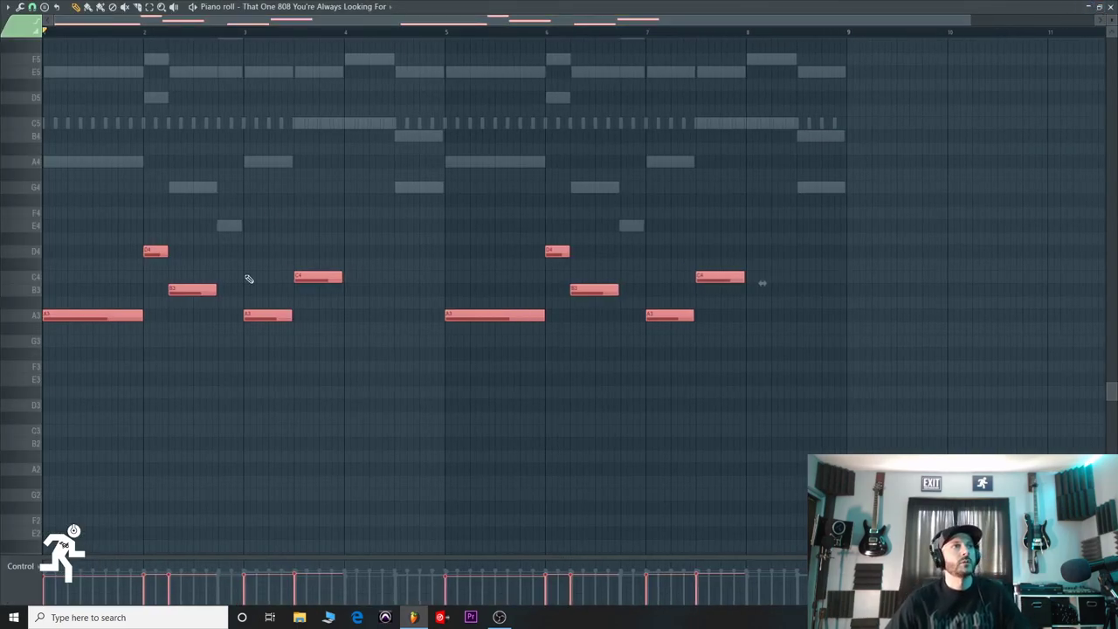
{"action": "left_click", "coordinate": [1089, 7]}
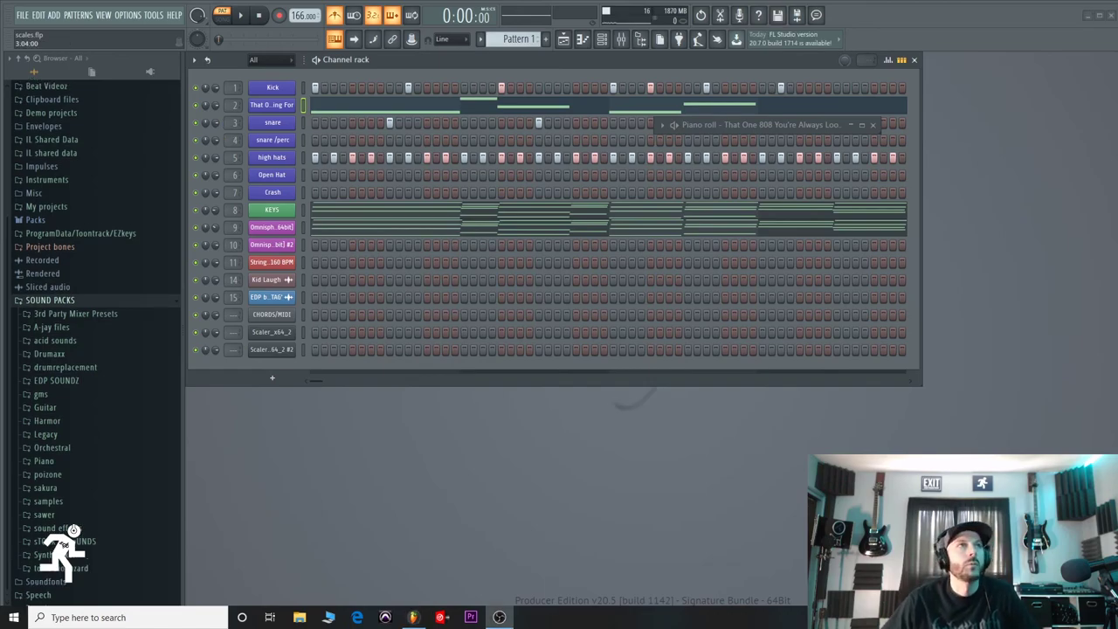
Play the pattern and raise all 808 notes one octave in the piano roll, starting on A4.
{"action": "left_click", "coordinate": [249, 16]}
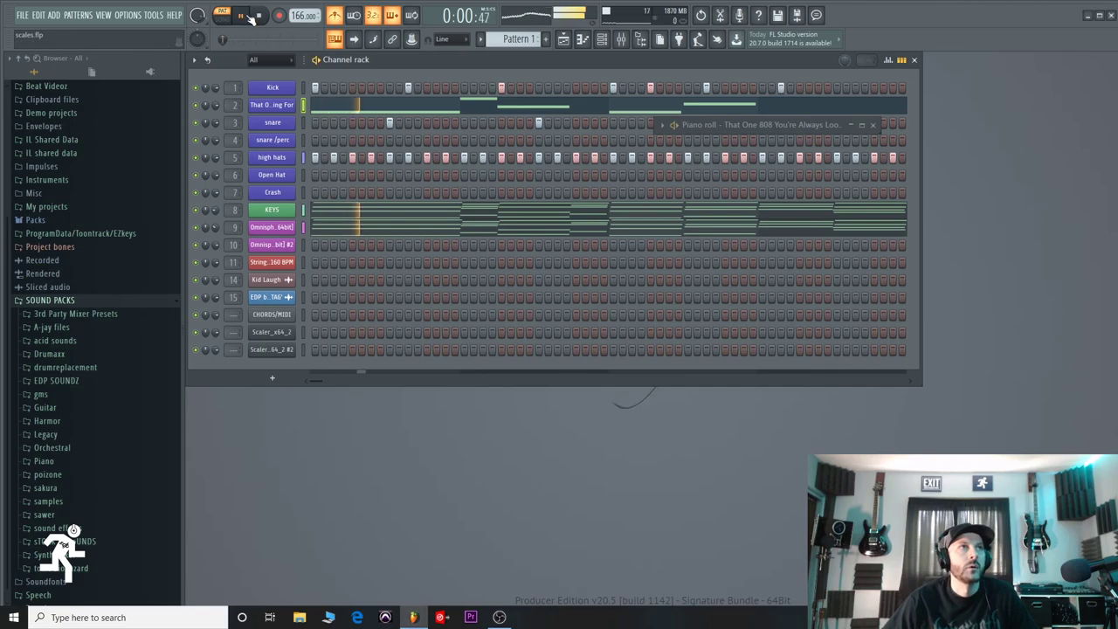
{"action": "right_click", "coordinate": [273, 106]}
{"action": "left_click", "coordinate": [335, 107]}
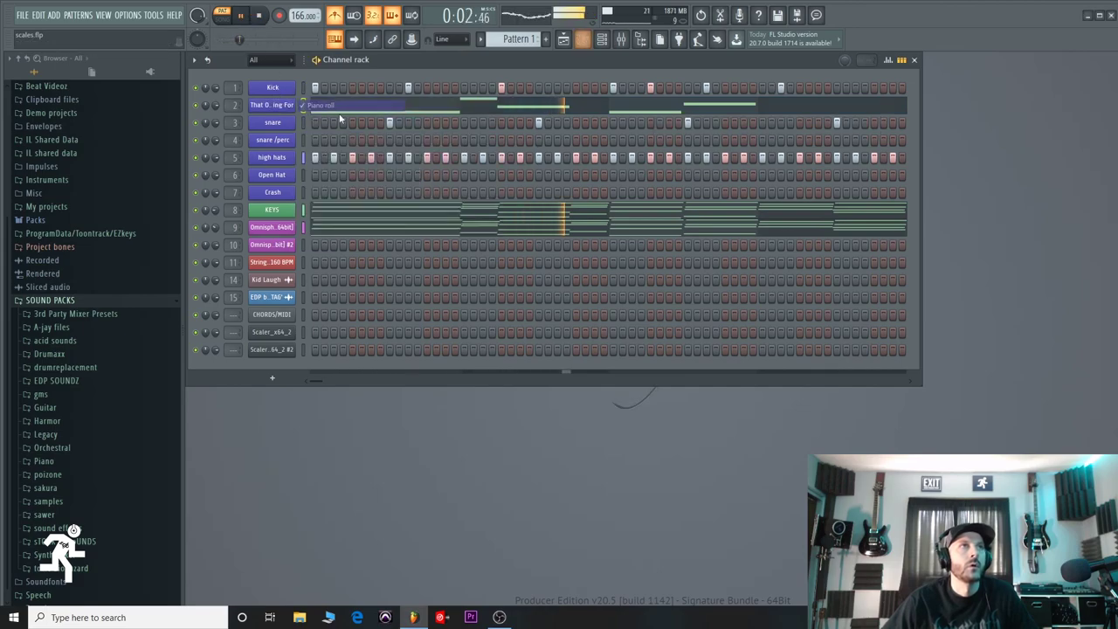
{"action": "right_click", "coordinate": [276, 106]}
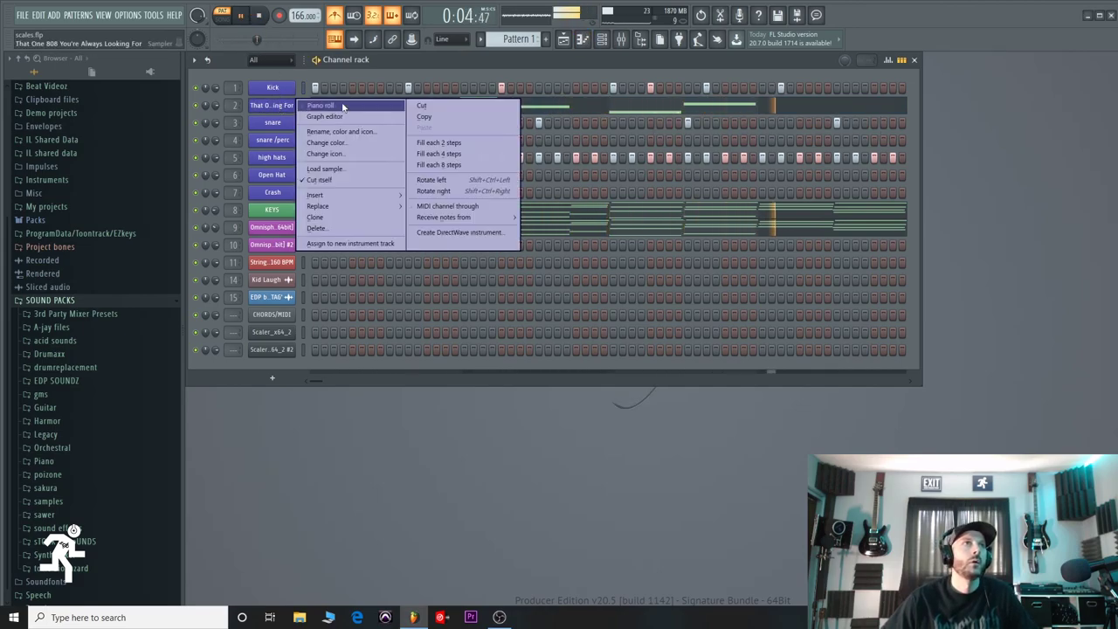
{"action": "left_click", "coordinate": [325, 106]}
{"action": "left_click_drag", "start_coordinate": [1063, 117], "coordinate": [934, 105]}
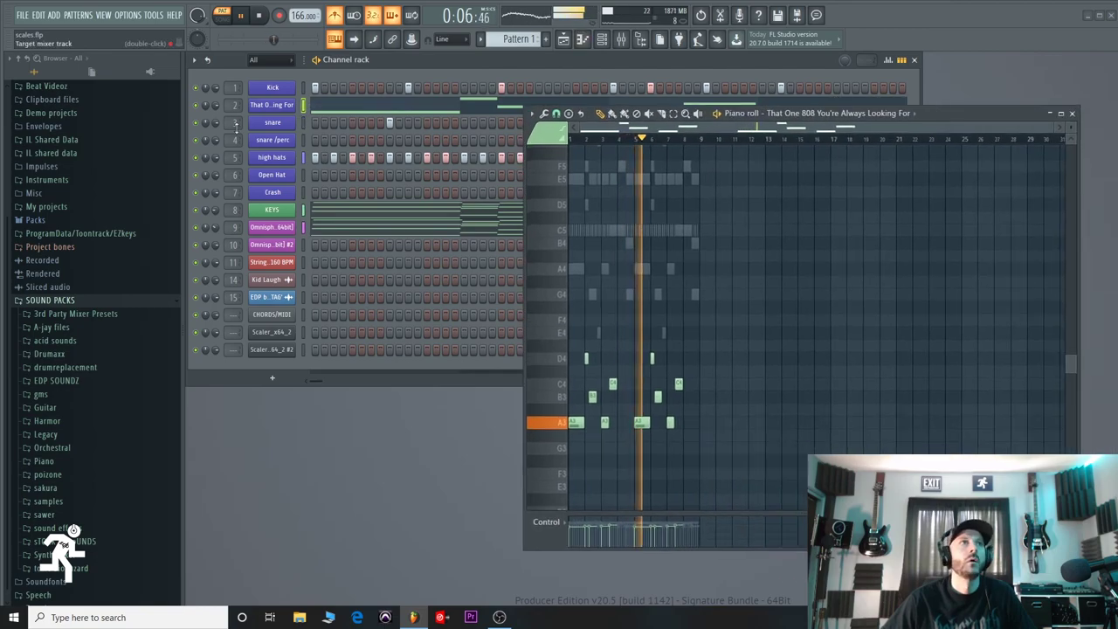
{"action": "left_click", "coordinate": [1060, 114]}
{"action": "key", "text": "ctrl+Up"}
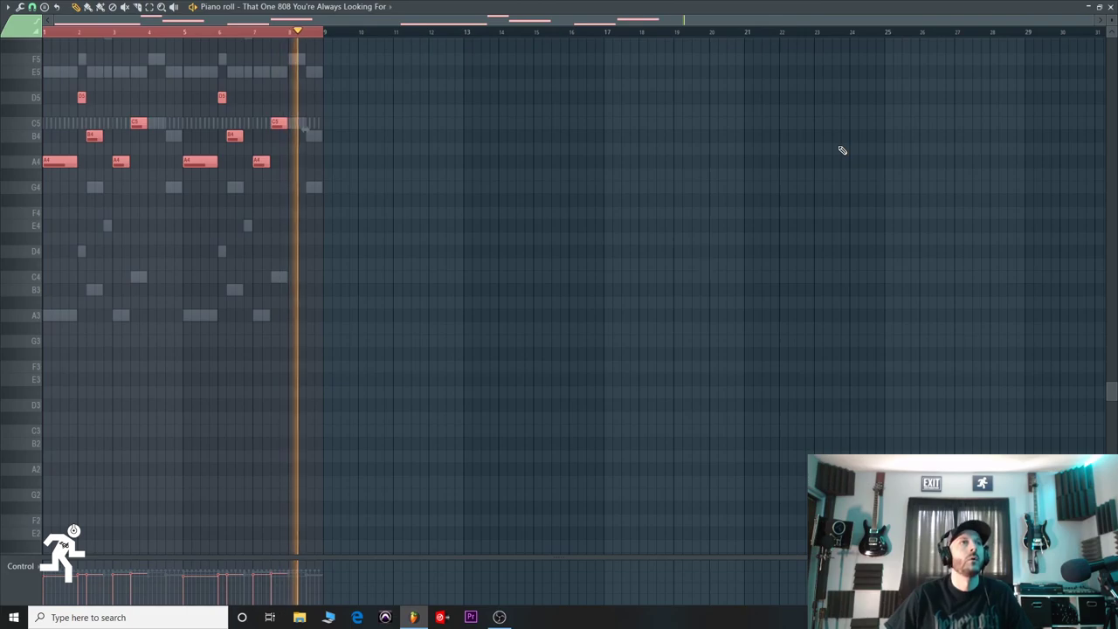
Try the 808 notes another octave higher, starting on A5.
{"action": "left_click", "coordinate": [1100, 7]}
{"action": "left_click", "coordinate": [1060, 113]}
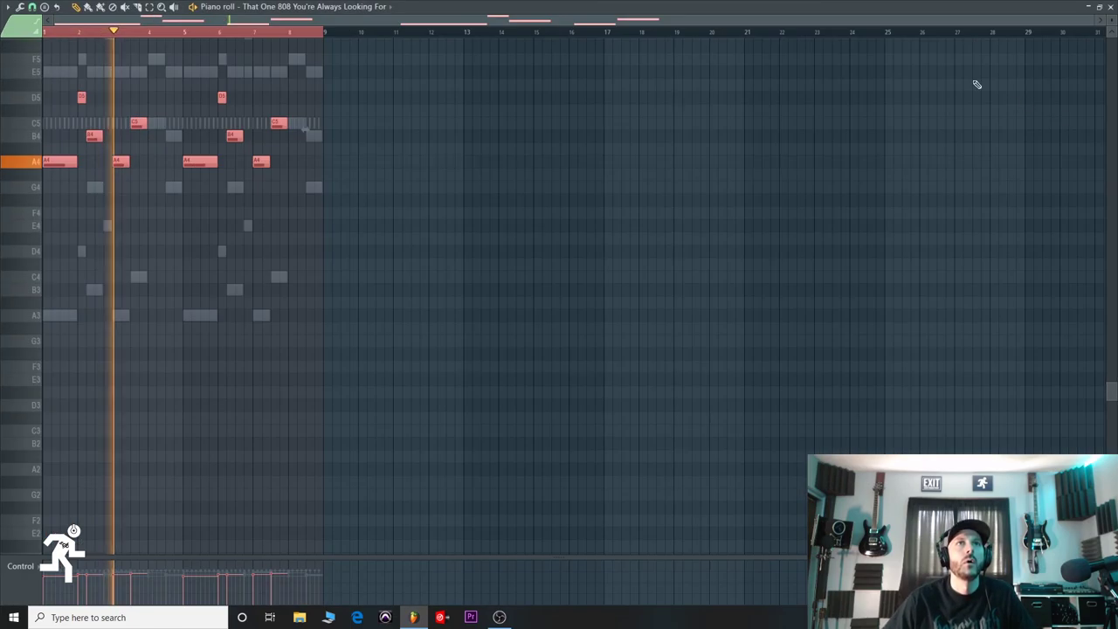
{"action": "scroll", "coordinate": [872, 36], "scroll_direction": "up", "scroll_amount": 3}
{"action": "left_click_drag", "start_coordinate": [873, 36], "coordinate": [833, 47]}
{"action": "scroll", "coordinate": [643, 243], "scroll_direction": "up", "scroll_amount": 4}
{"action": "scroll", "coordinate": [651, 393], "scroll_direction": "up", "scroll_amount": 2}
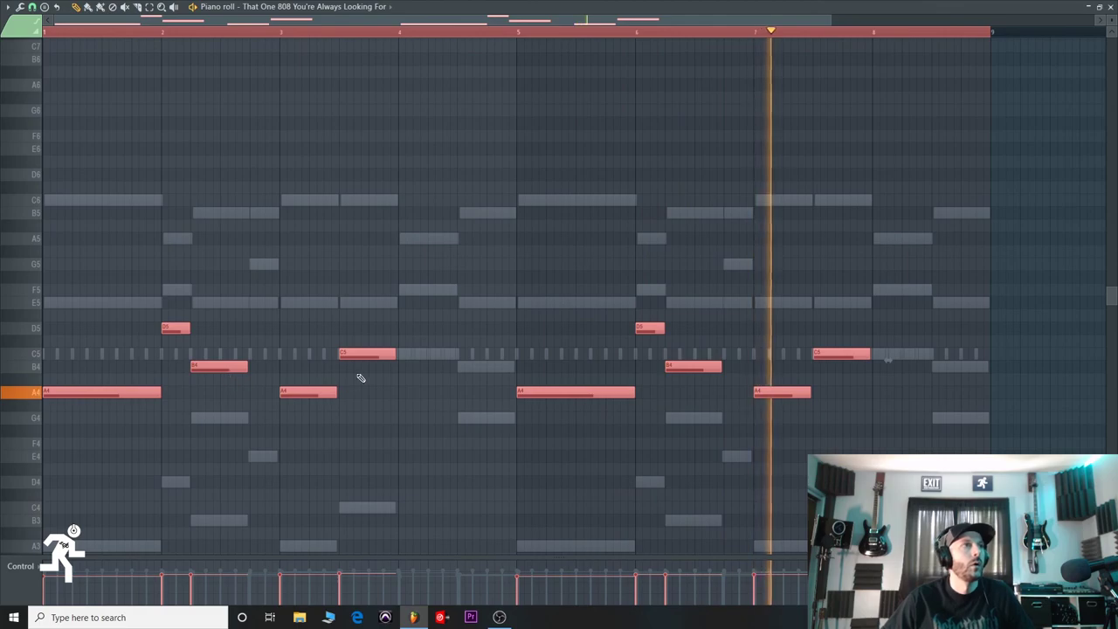
{"action": "key", "text": "ctrl+Up"}
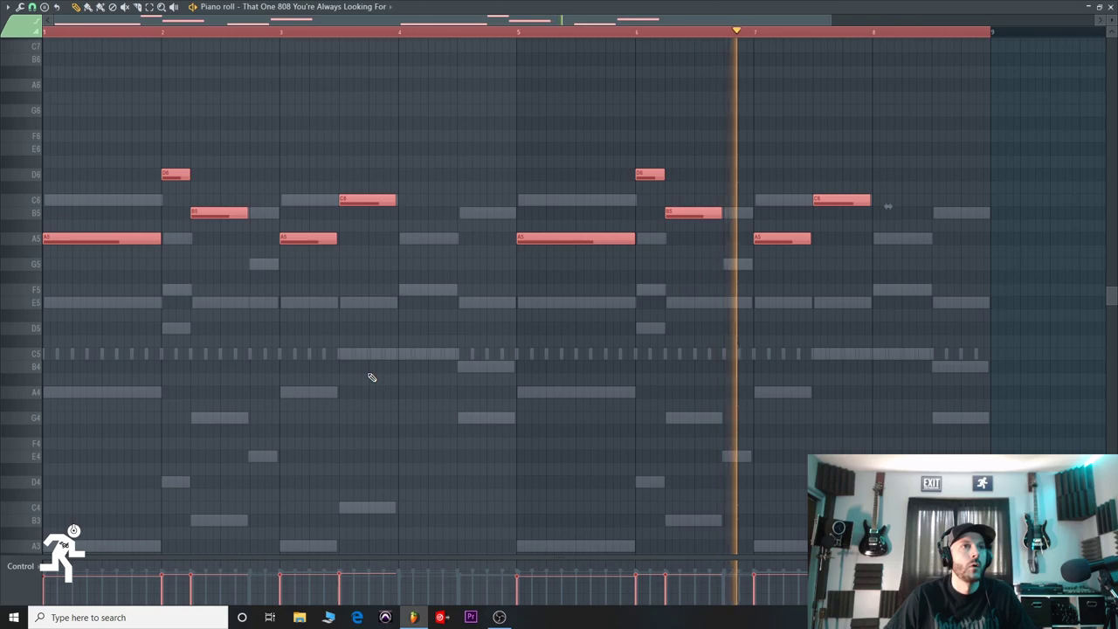
Stop playback, lower the 808 notes twelve semitones so they start on A4, and play the pattern again.
{"action": "key", "text": "space"}
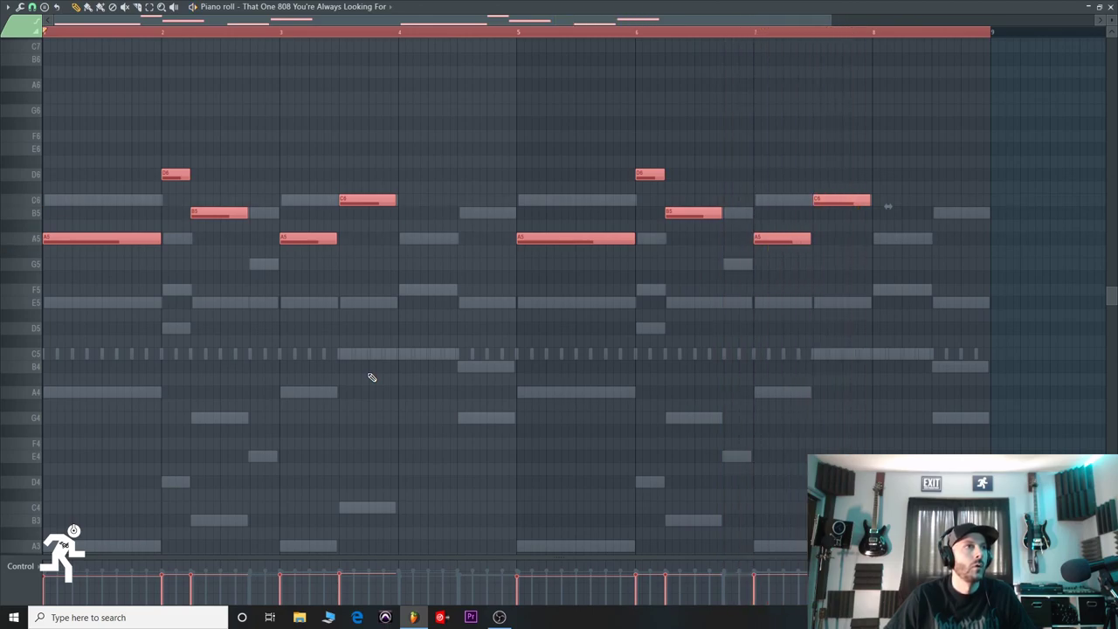
{"action": "key", "text": "Down"}
{"action": "key", "text": "Down"}
{"action": "key", "text": "Down"}
{"action": "key", "text": "Down"}
{"action": "key", "text": "Down"}
{"action": "key", "text": "Down"}
{"action": "key", "text": "Down"}
{"action": "key", "text": "Down"}
{"action": "key", "text": "Down"}
{"action": "key", "text": "Down"}
{"action": "key", "text": "Down"}
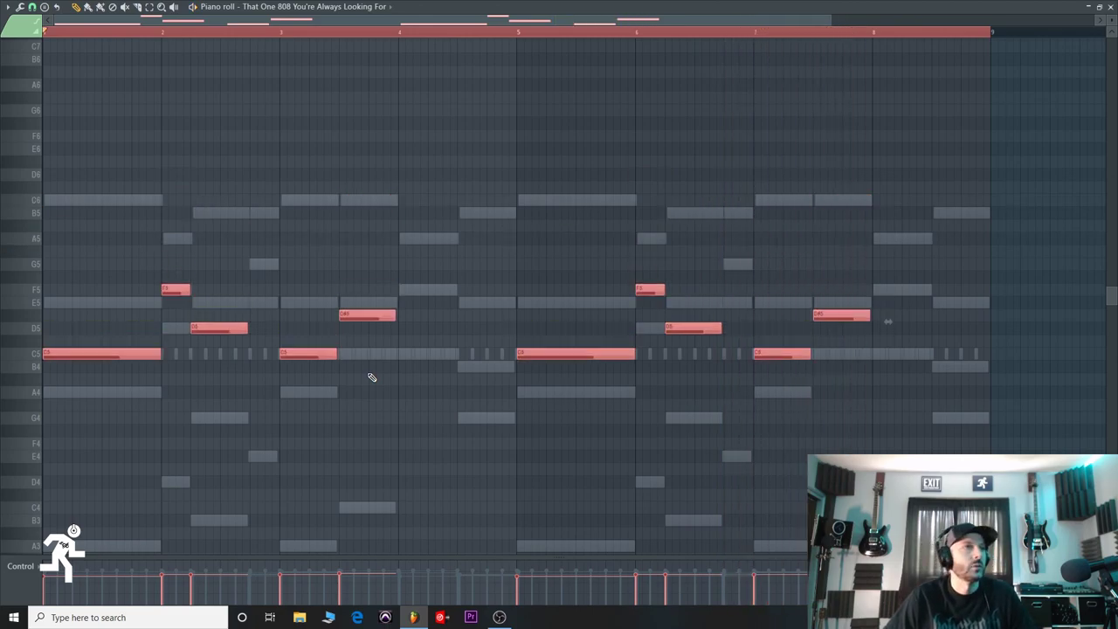
{"action": "key", "text": "Down"}
{"action": "key", "text": "space"}
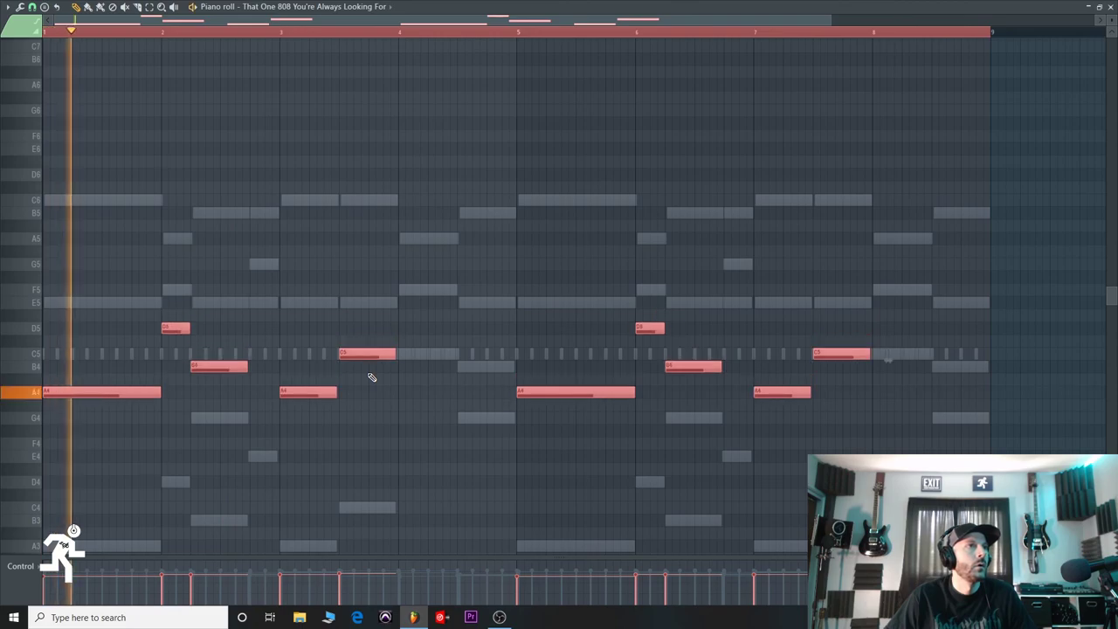
Raise the 808 notes one octave so the bass line starts on A5, and replay the pattern.
{"action": "key", "text": "ctrl+Up"}
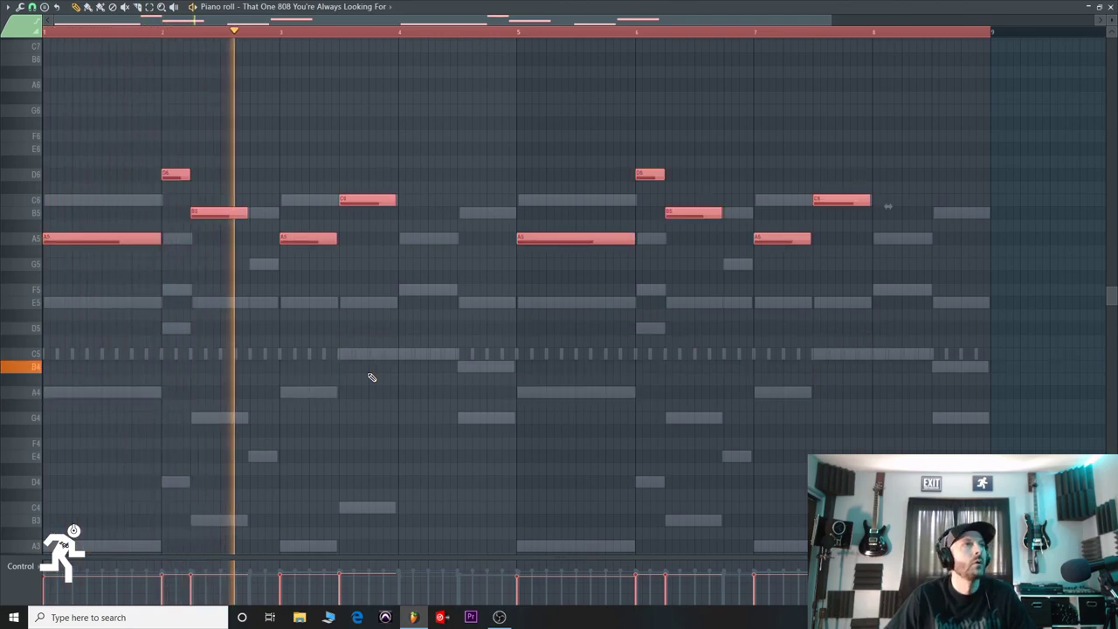
{"action": "key", "text": "space"}
{"action": "key", "text": "space"}
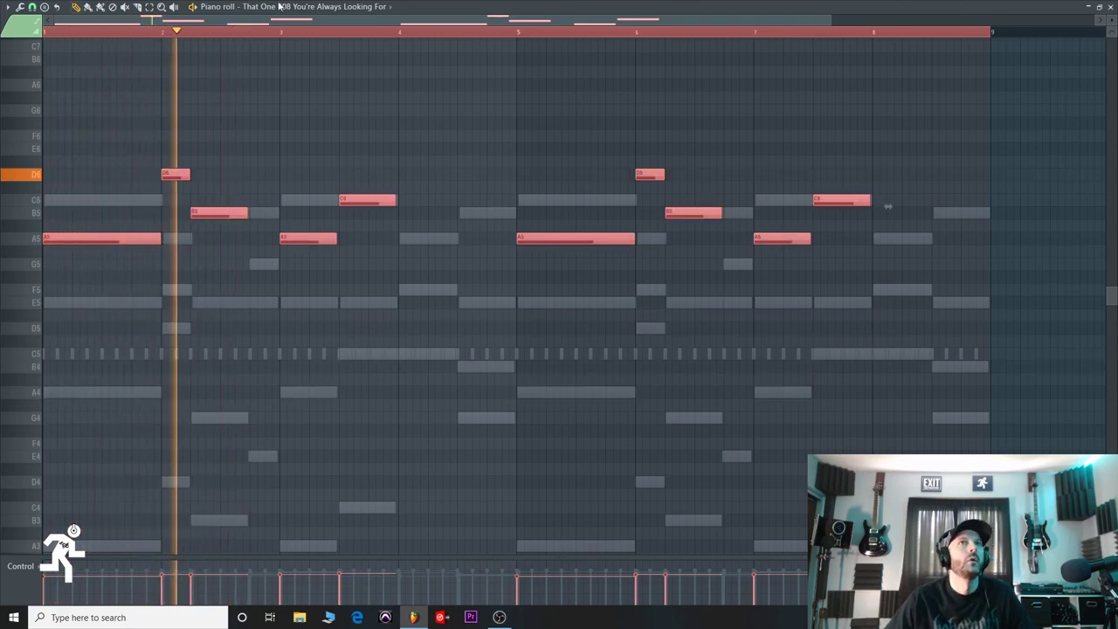
Enlarge the 808 piano roll, return to the first bar and audition the pattern with the raised bass line.
{"action": "left_click", "coordinate": [718, 97]}
{"action": "left_click_drag", "start_coordinate": [829, 19], "coordinate": [591, 18]}
{"action": "key", "text": "space"}
{"action": "key", "text": "space"}
{"action": "key", "text": "space"}
{"action": "key", "text": "space"}
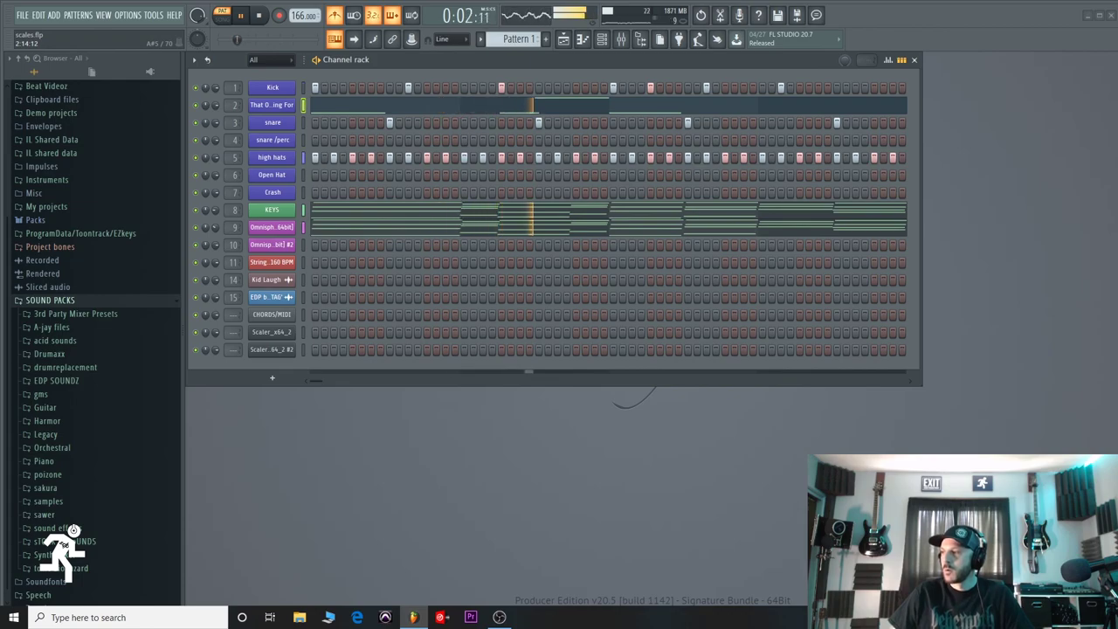
{"action": "key", "text": "space"}
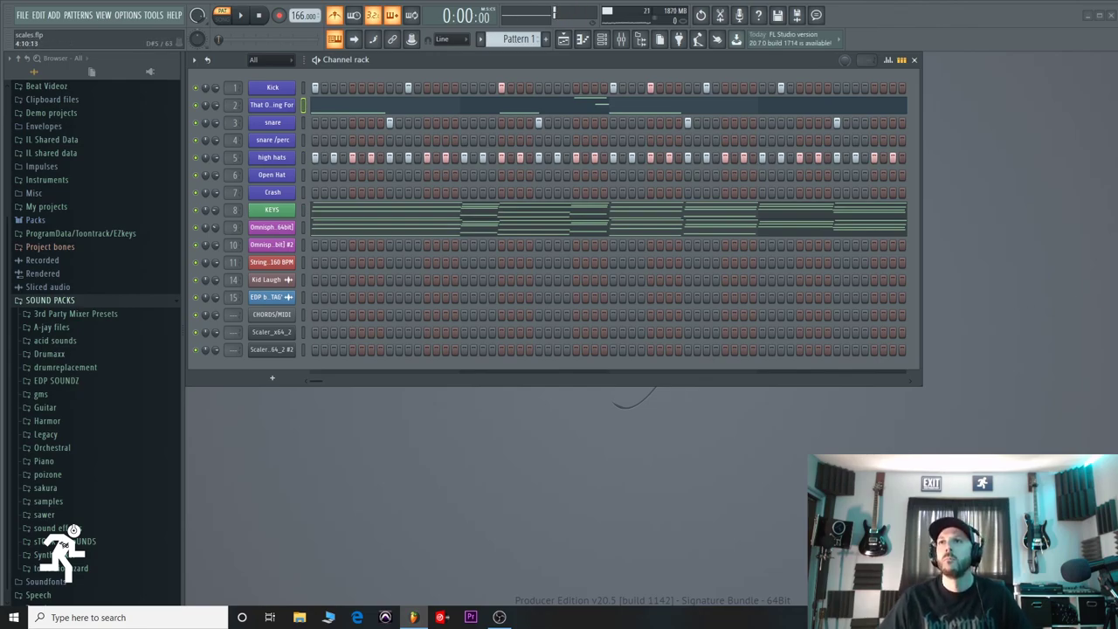
Undo the last edit to the 808 notes and play the pattern to check the bass line.
{"action": "key", "text": "ctrl+z"}
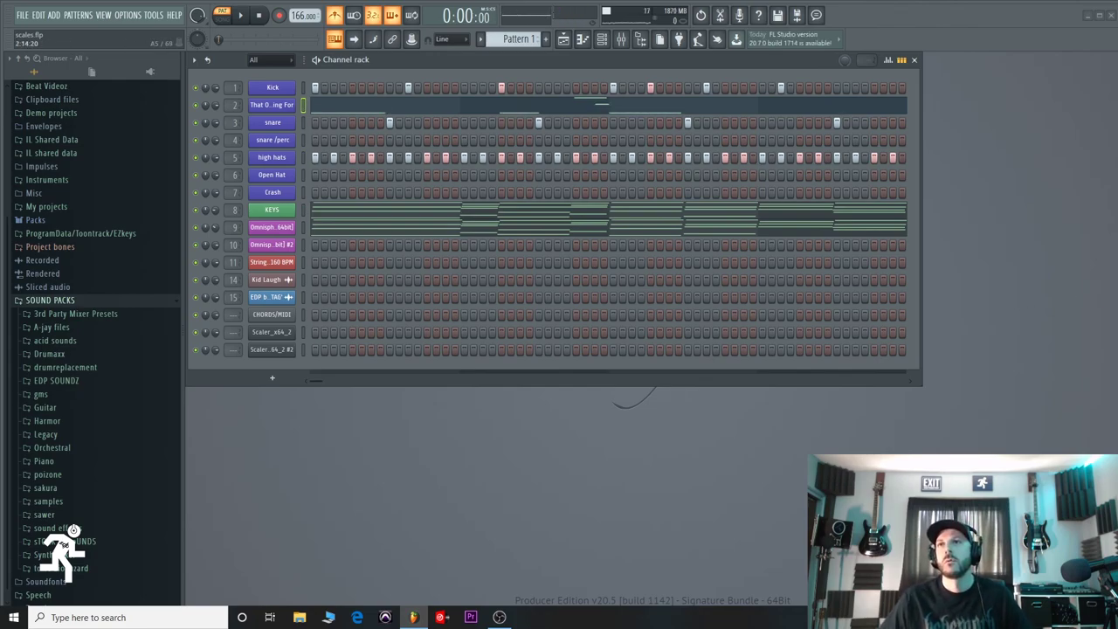
{"action": "key", "text": "space"}
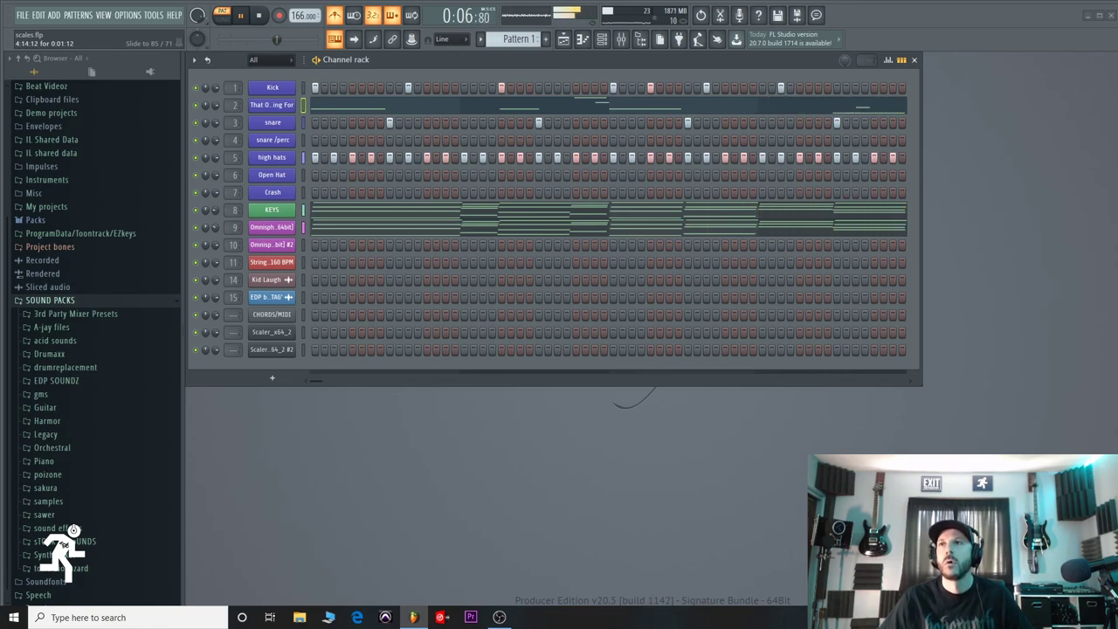
{"action": "key", "text": "space"}
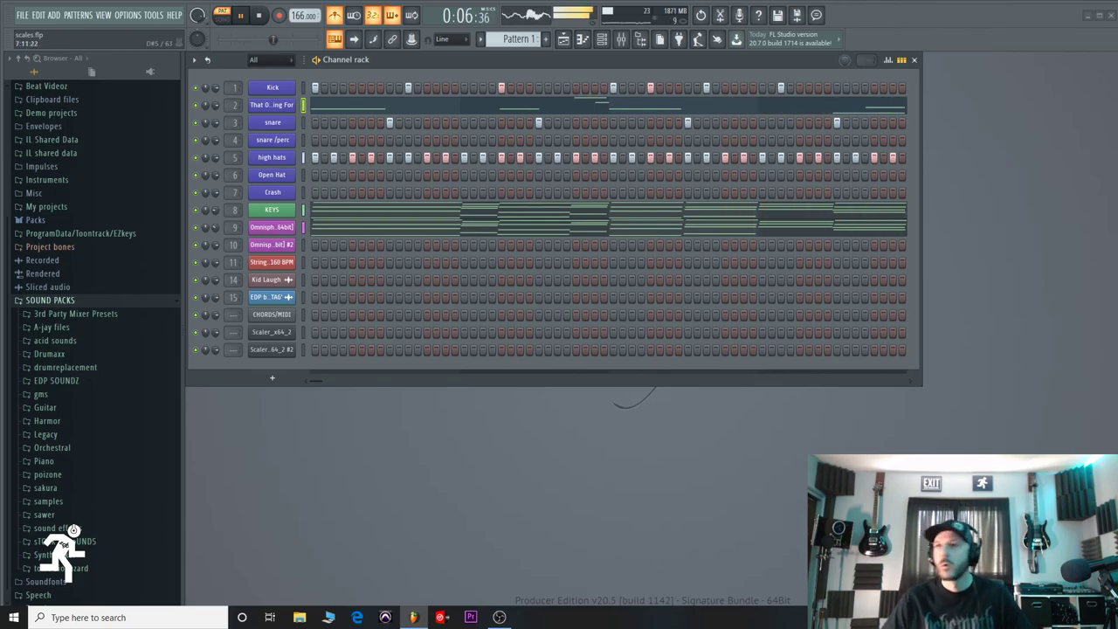
{"action": "key", "text": "space"}
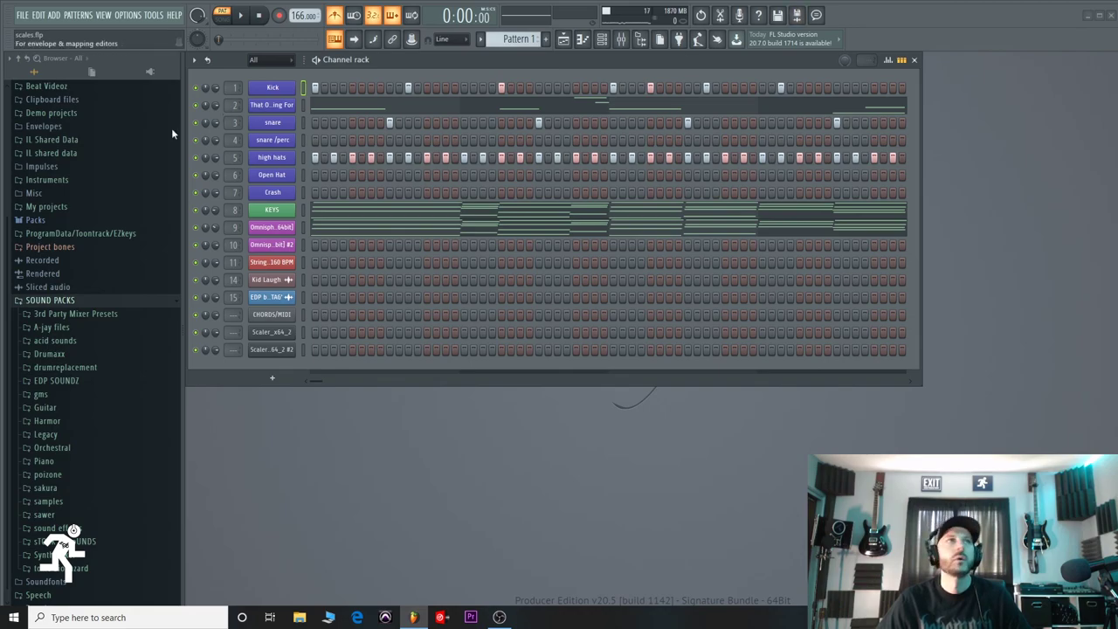
Open the Kick channel's piano roll and play the pattern.
{"action": "right_click", "coordinate": [273, 99]}
{"action": "left_click", "coordinate": [319, 88]}
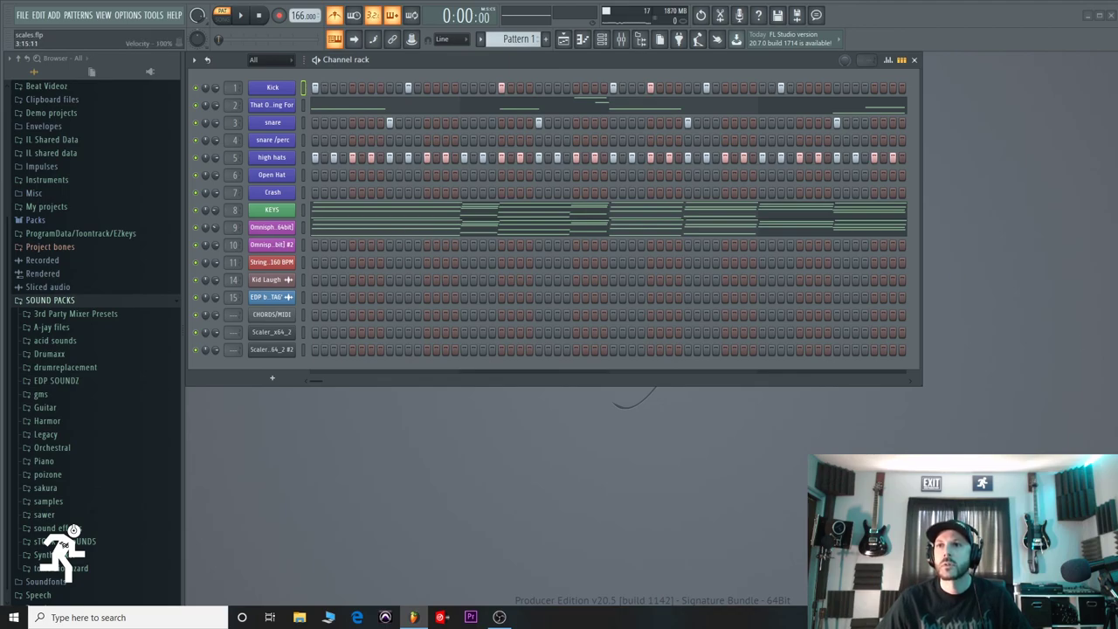
{"action": "key", "text": "space"}
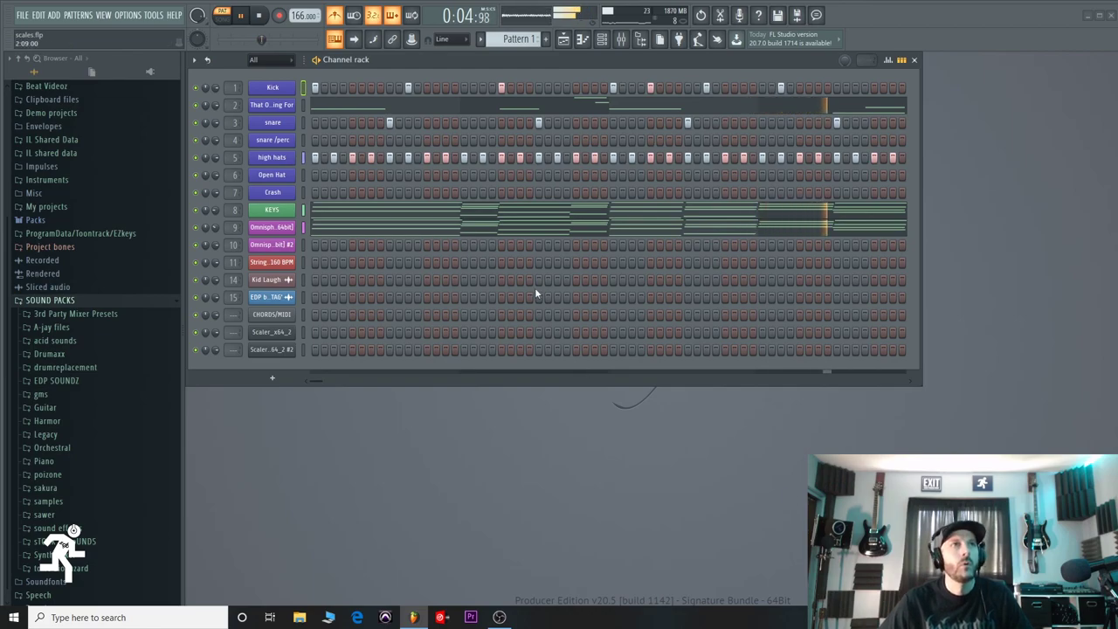
Convert the high hats steps to piano roll notes and play the pattern.
{"action": "right_click", "coordinate": [283, 160]}
{"action": "left_click", "coordinate": [340, 158]}
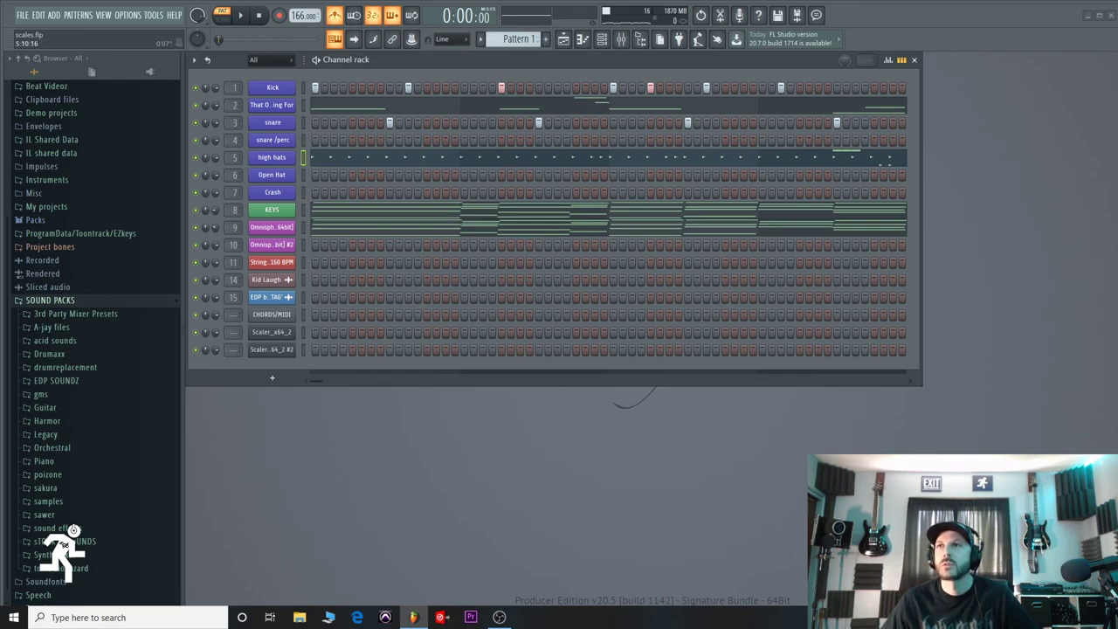
{"action": "key", "text": "space"}
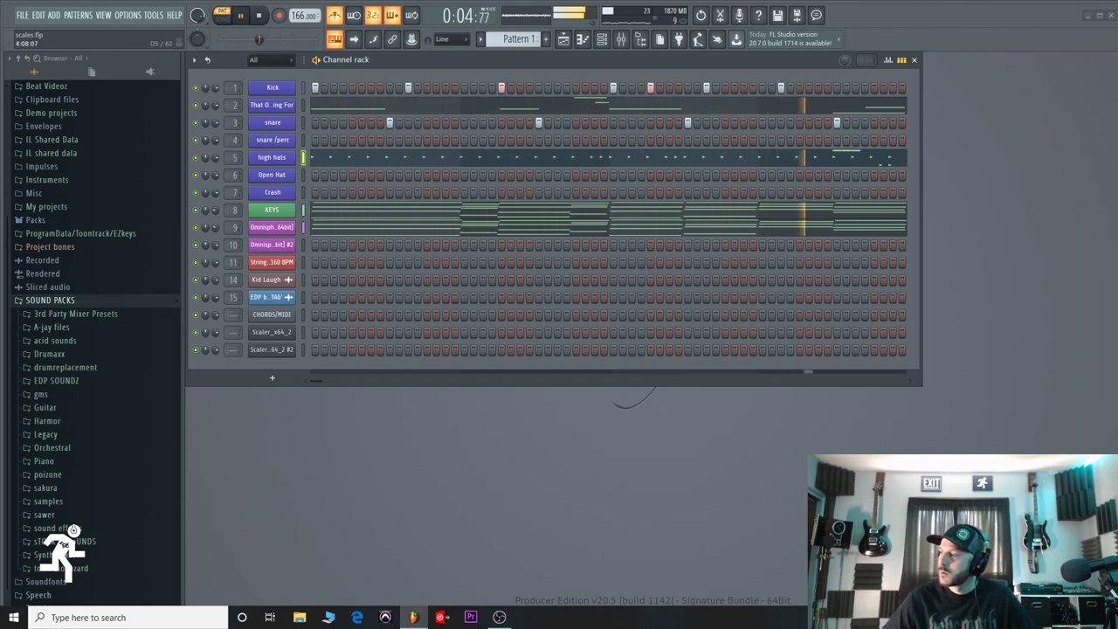
{"action": "key", "text": "space"}
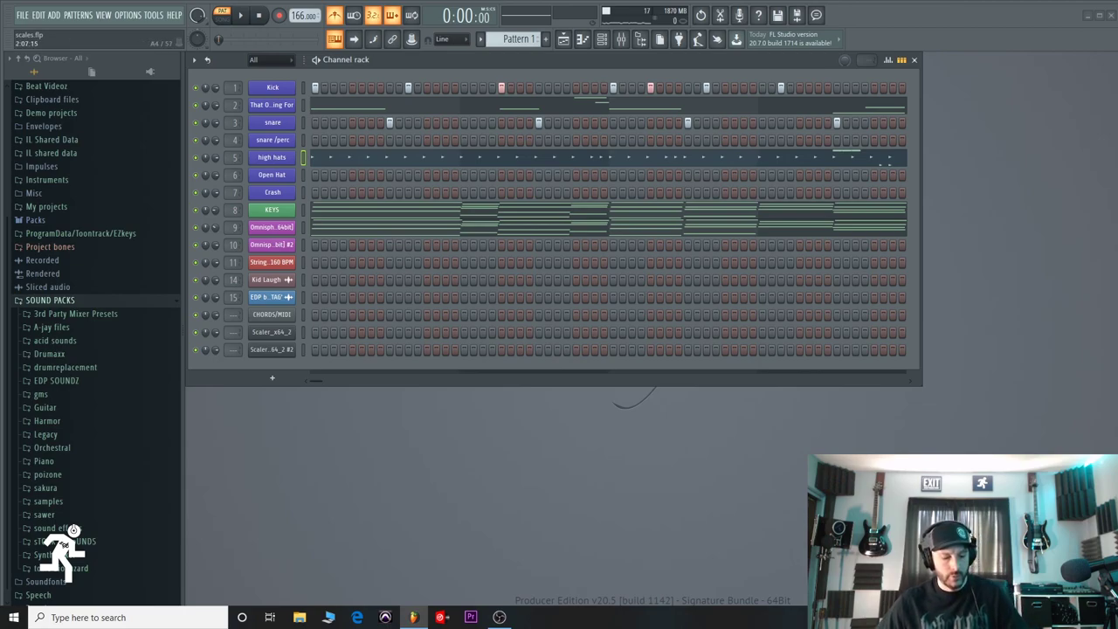
Randomize the velocity levels of the high hats notes with the piano roll randomizer and start playback.
{"action": "key", "text": "alt+r"}
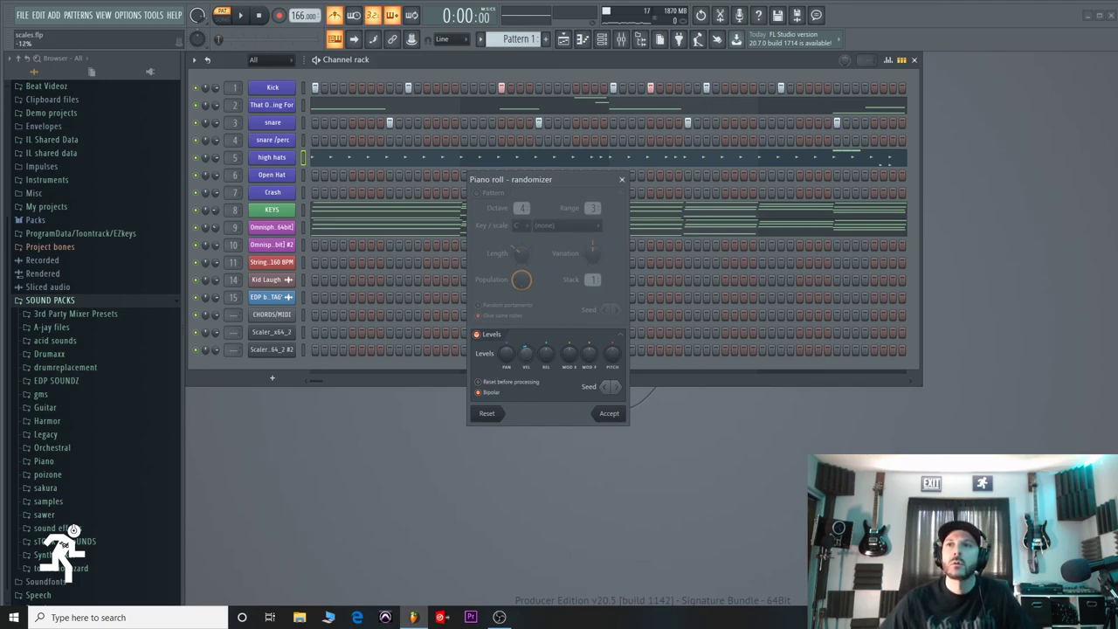
{"action": "left_click", "coordinate": [609, 414]}
{"action": "key", "text": "space"}
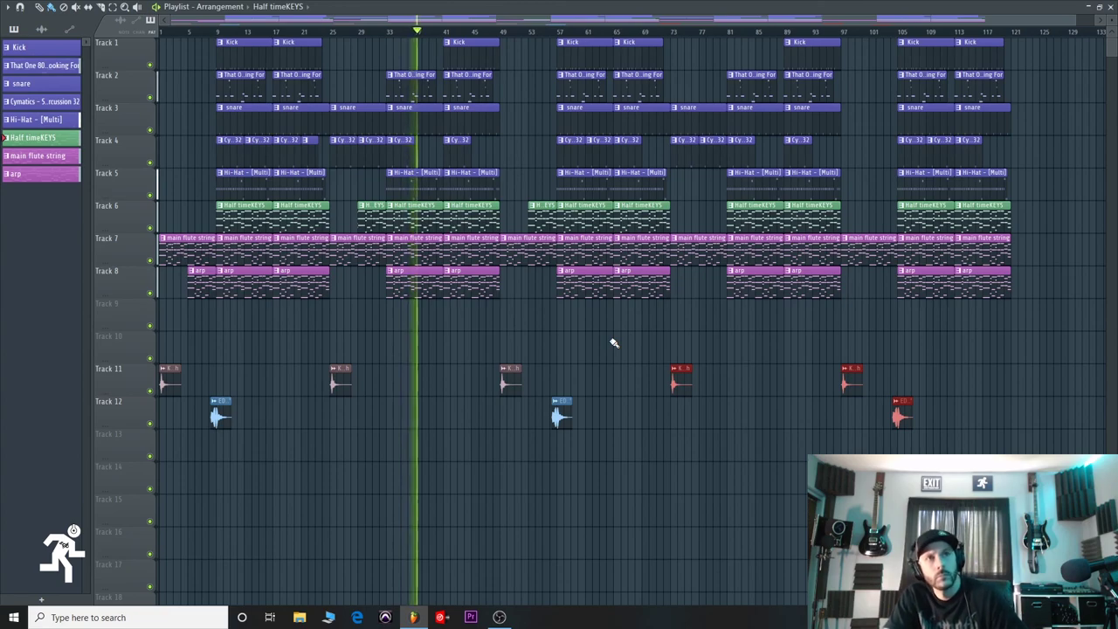
Open the main flute string pattern from the playlist and examine its chord notes across bars 1 to 8 during playback.
{"action": "double_click", "coordinate": [424, 262]}
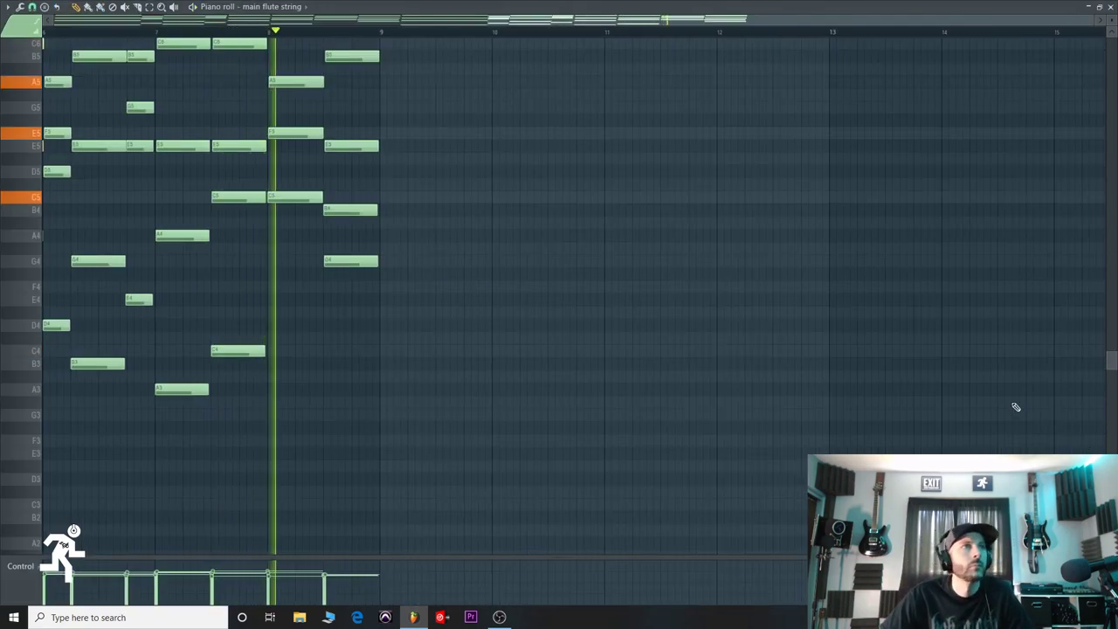
{"action": "scroll", "coordinate": [655, 393], "scroll_direction": "up", "scroll_amount": 8}
{"action": "scroll", "coordinate": [654, 393], "scroll_direction": "down", "scroll_amount": 9}
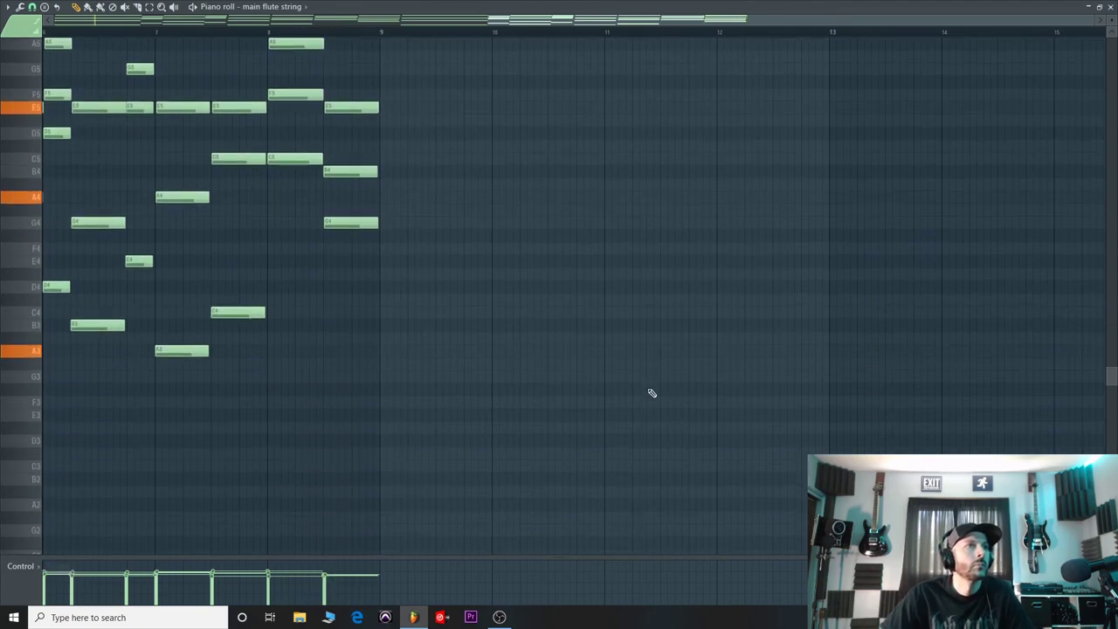
{"action": "left_click_drag", "start_coordinate": [812, 20], "coordinate": [324, 48]}
{"action": "scroll", "coordinate": [706, 368], "scroll_direction": "up", "scroll_amount": 1}
{"action": "scroll", "coordinate": [703, 365], "scroll_direction": "up", "scroll_amount": 4}
{"action": "scroll", "coordinate": [788, 375], "scroll_direction": "down", "scroll_amount": 8}
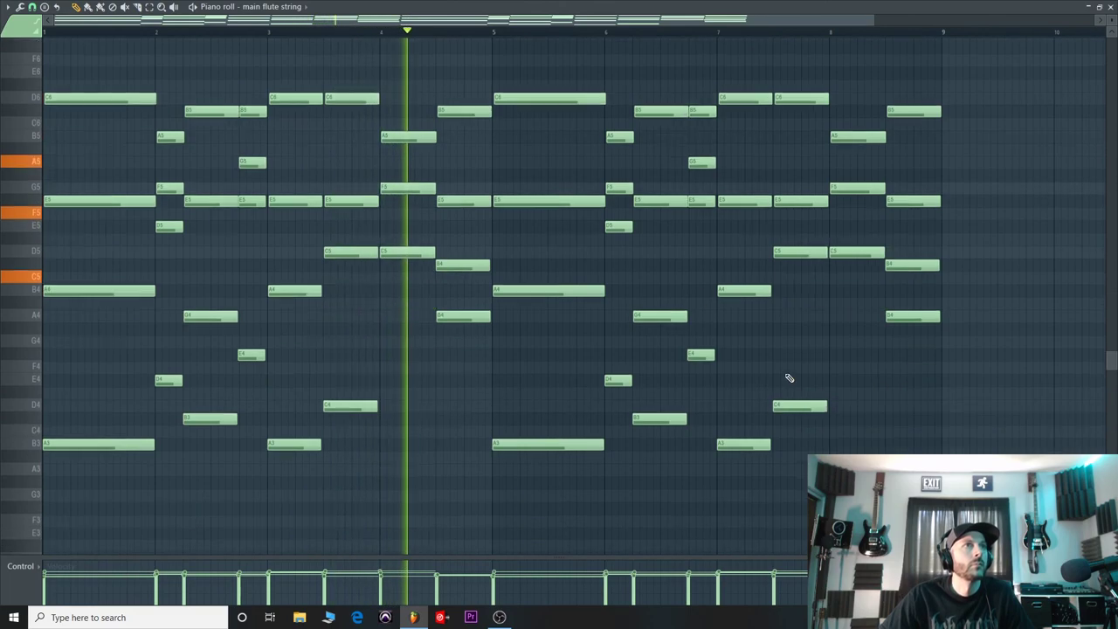
{"action": "scroll", "coordinate": [789, 379], "scroll_direction": "down", "scroll_amount": 5}
{"action": "scroll", "coordinate": [789, 378], "scroll_direction": "up", "scroll_amount": 12}
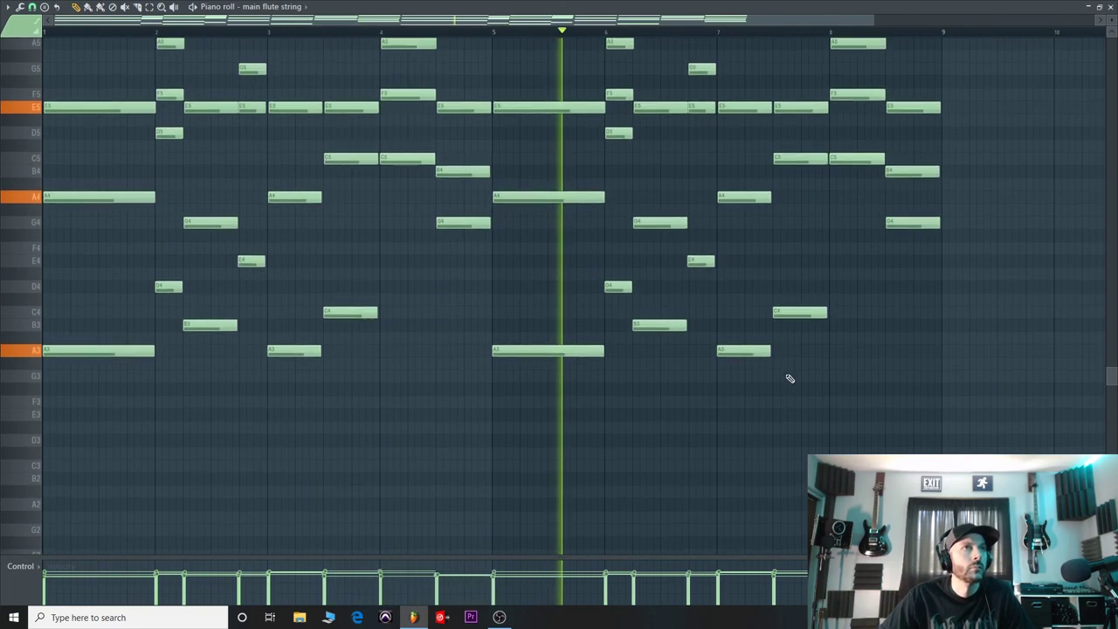
{"action": "scroll", "coordinate": [1063, 394], "scroll_direction": "up", "scroll_amount": 4}
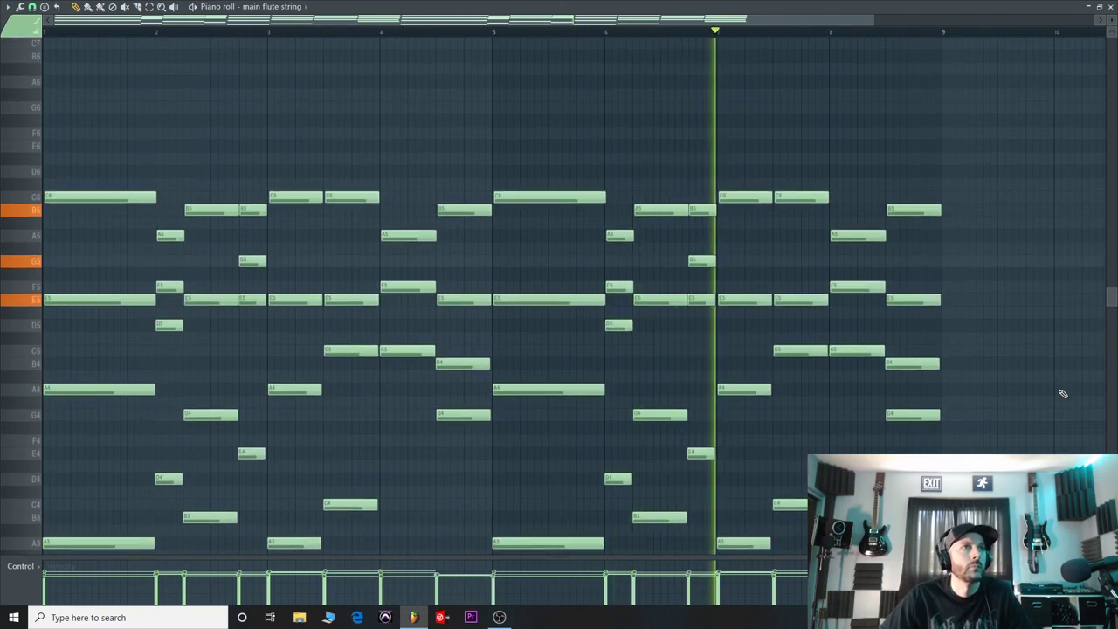
{"action": "scroll", "coordinate": [1063, 394], "scroll_direction": "up", "scroll_amount": 10}
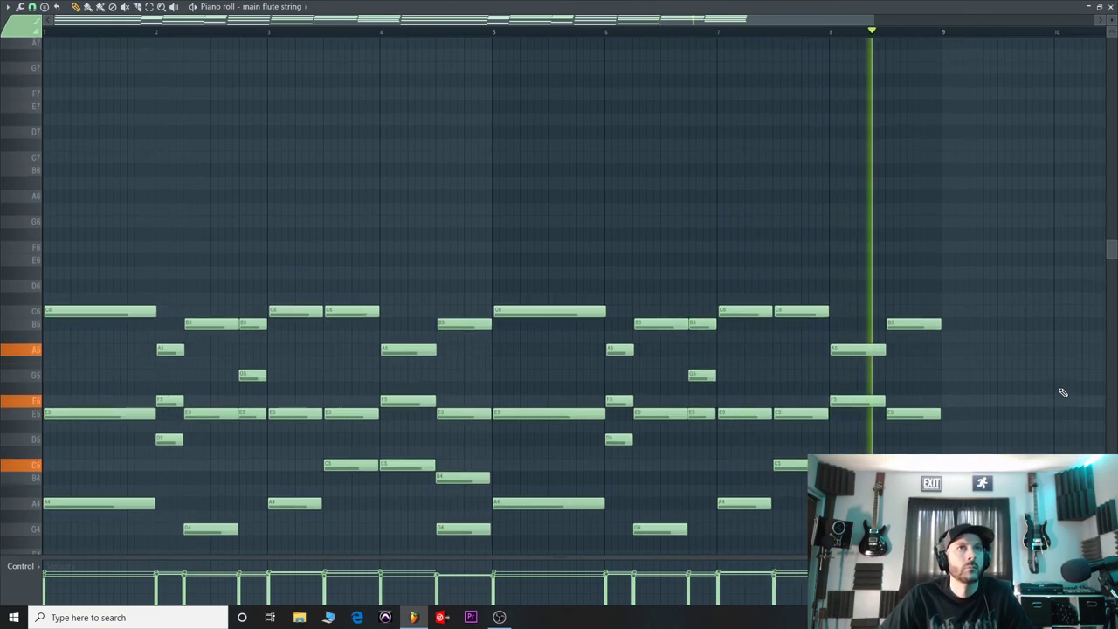
{"action": "scroll", "coordinate": [1063, 393], "scroll_direction": "up", "scroll_amount": 2}
{"action": "scroll", "coordinate": [1063, 393], "scroll_direction": "down", "scroll_amount": 10}
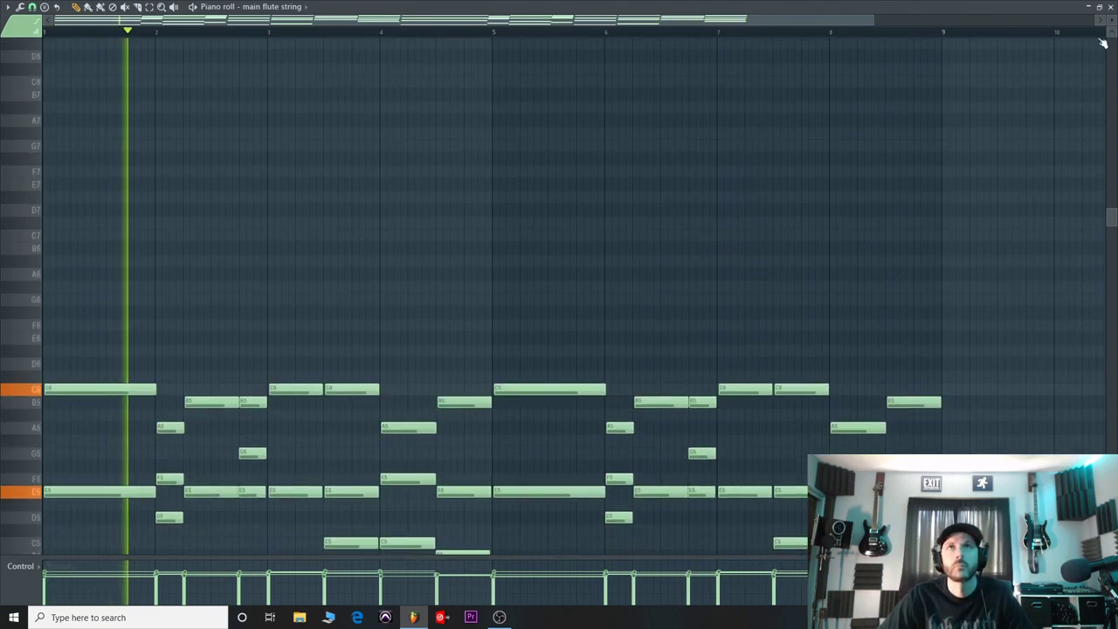
{"action": "left_click", "coordinate": [1087, 7]}
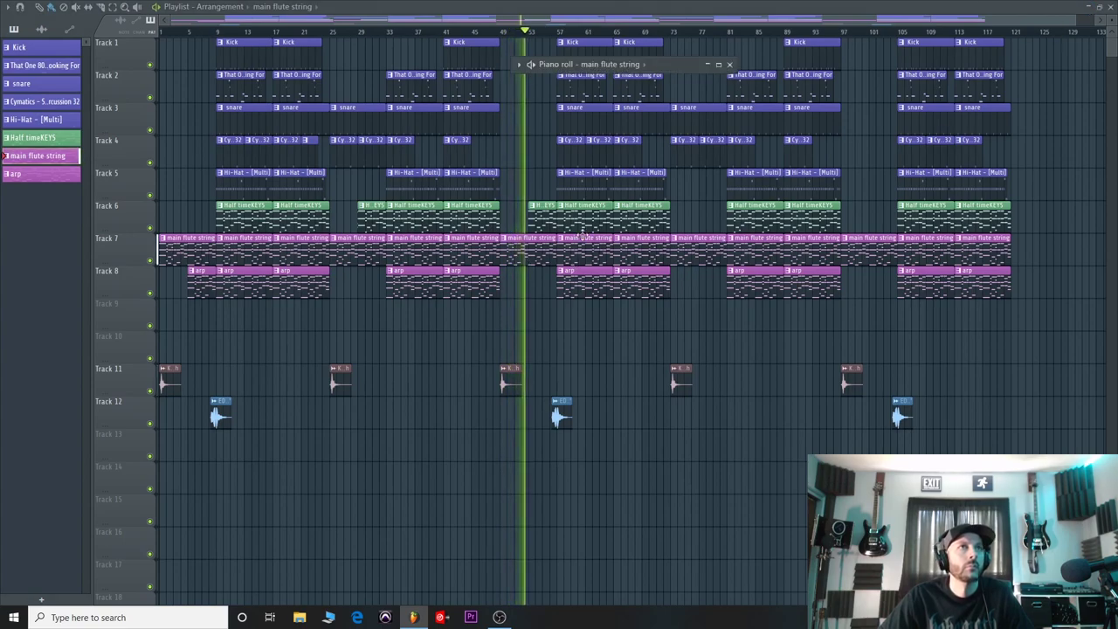
{"action": "left_click", "coordinate": [720, 64]}
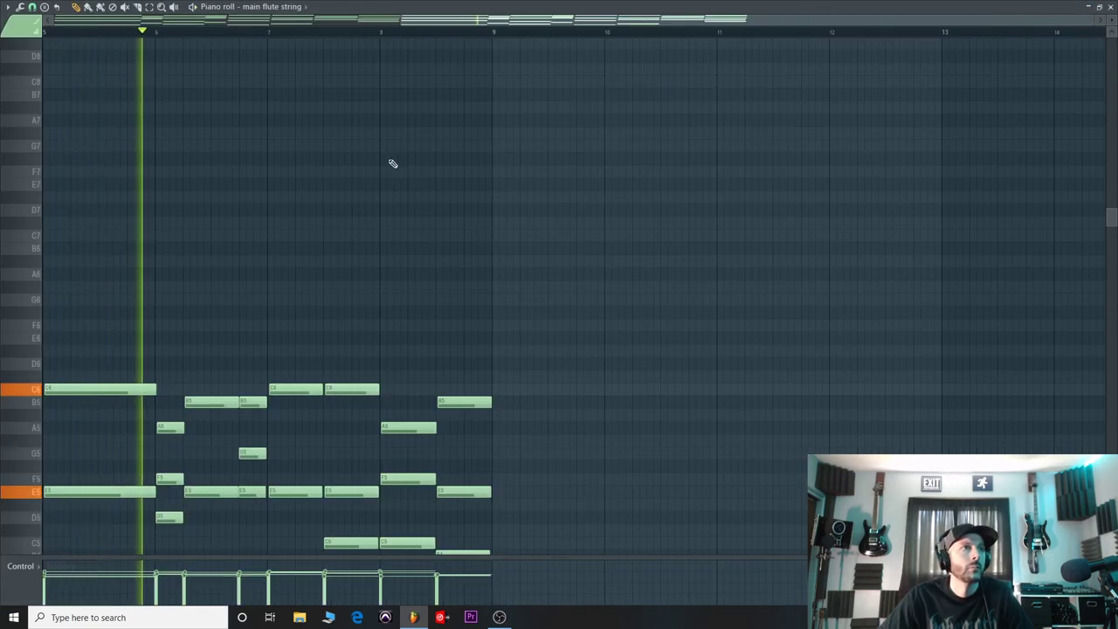